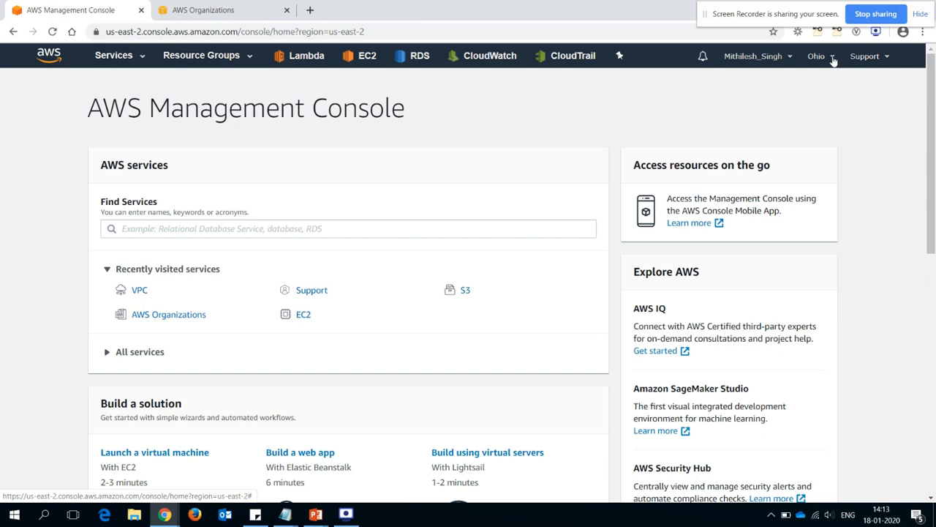
# - Check the console's selected region in the region list, and underline us-east-2 on the PowerPoint slide
pyautogui.click(835, 60)
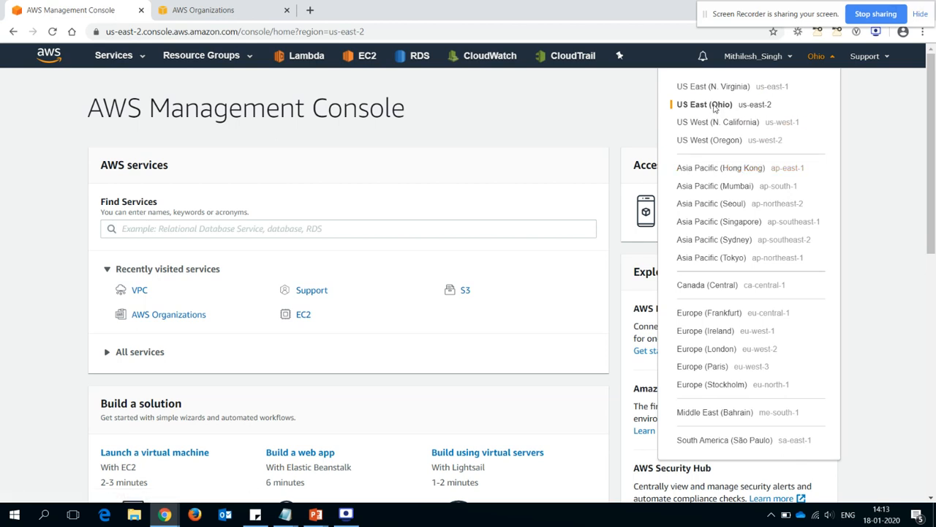
pyautogui.click(596, 94)
pyautogui.hotkey('alt', 'Tab')
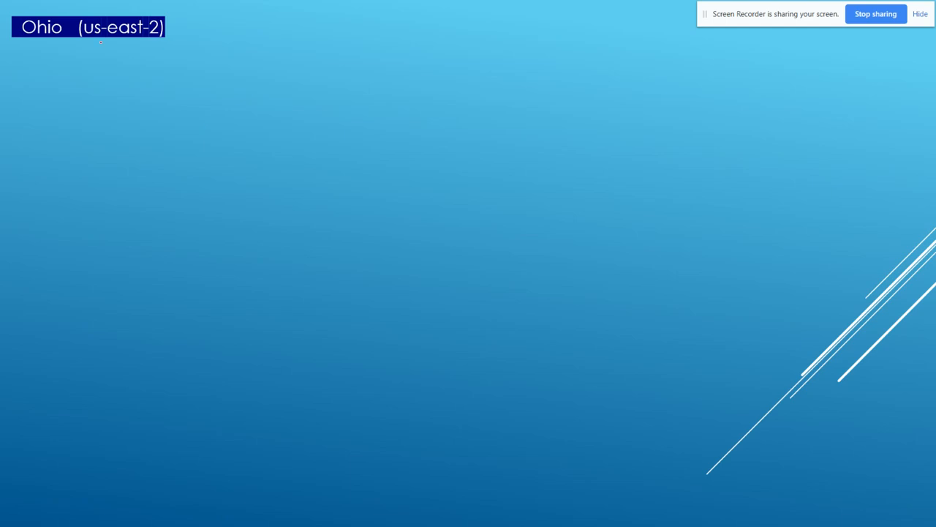
pyautogui.moveTo(71, 42); pyautogui.dragTo(141, 46)
pyautogui.hotkey('alt', 'Tab')
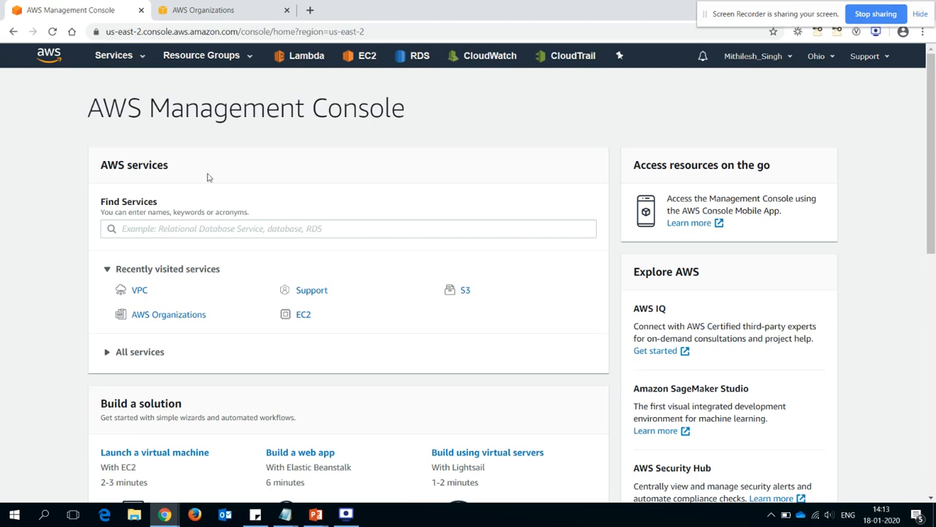
# - Open the EC2 dashboard and examine the Service health section for the region and its status
pyautogui.moveTo(932, 222)
pyautogui.mouseDown()
pyautogui.moveTo(934, 400)
pyautogui.moveTo(934, 210)
pyautogui.mouseUp()
pyautogui.click(119, 57)
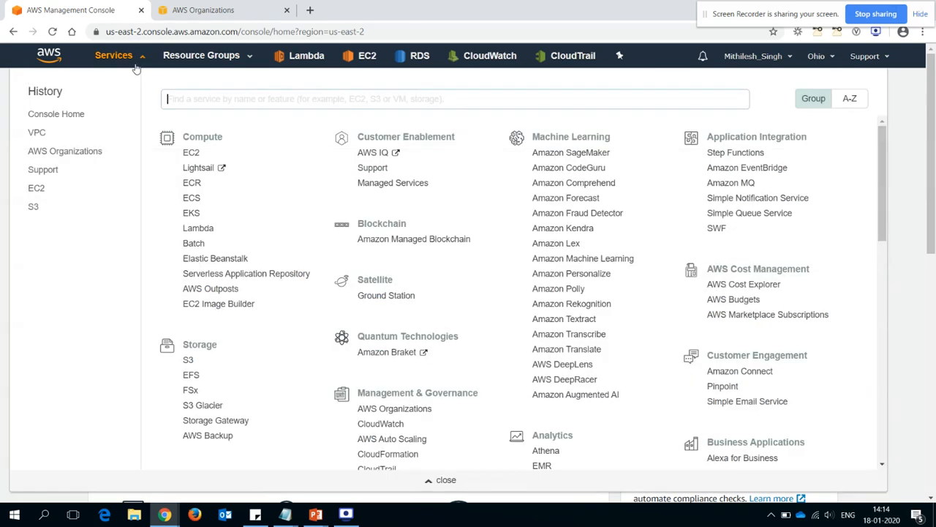
pyautogui.click(190, 154)
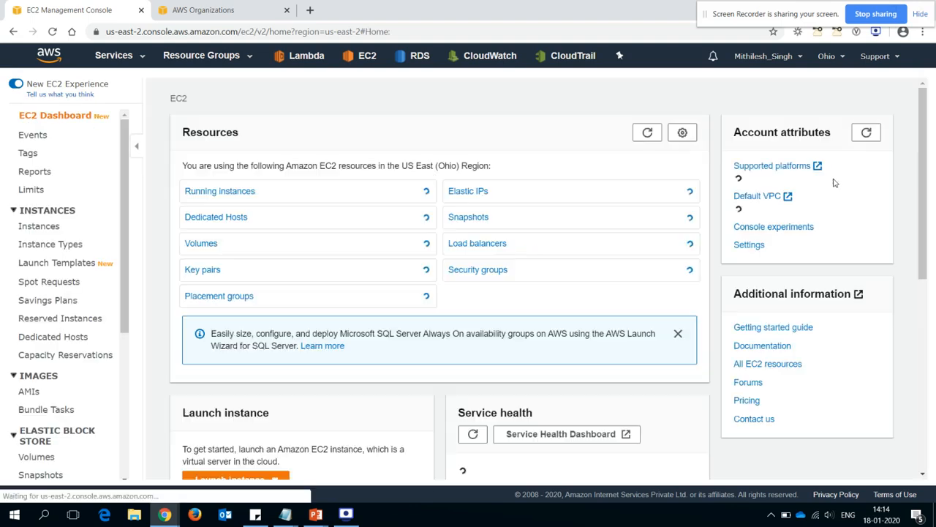
pyautogui.moveTo(924, 157); pyautogui.dragTo(933, 269)
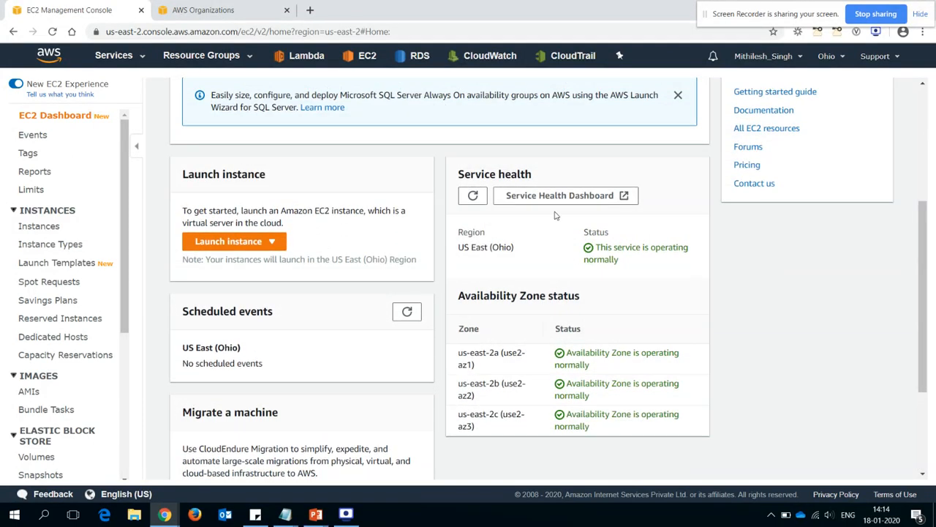
pyautogui.moveTo(465, 173); pyautogui.dragTo(556, 176)
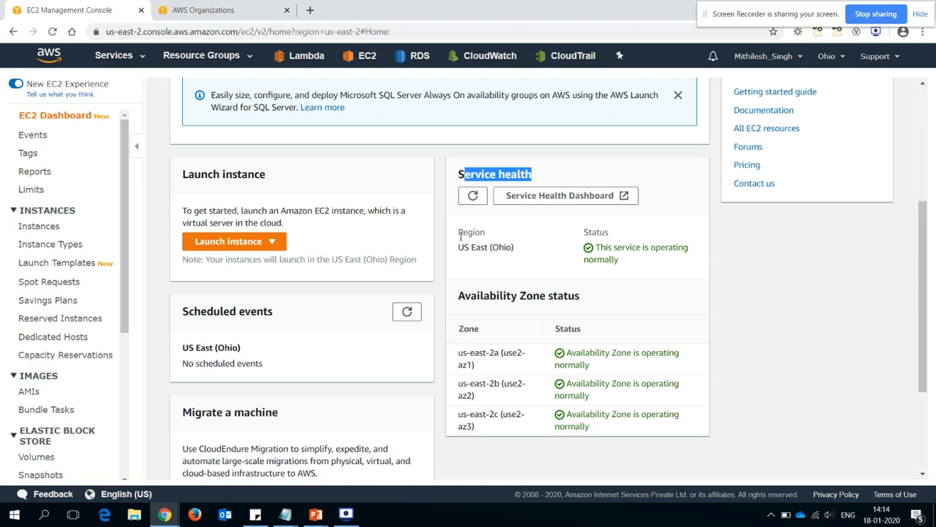
pyautogui.moveTo(460, 235); pyautogui.dragTo(500, 247)
pyautogui.click(528, 251)
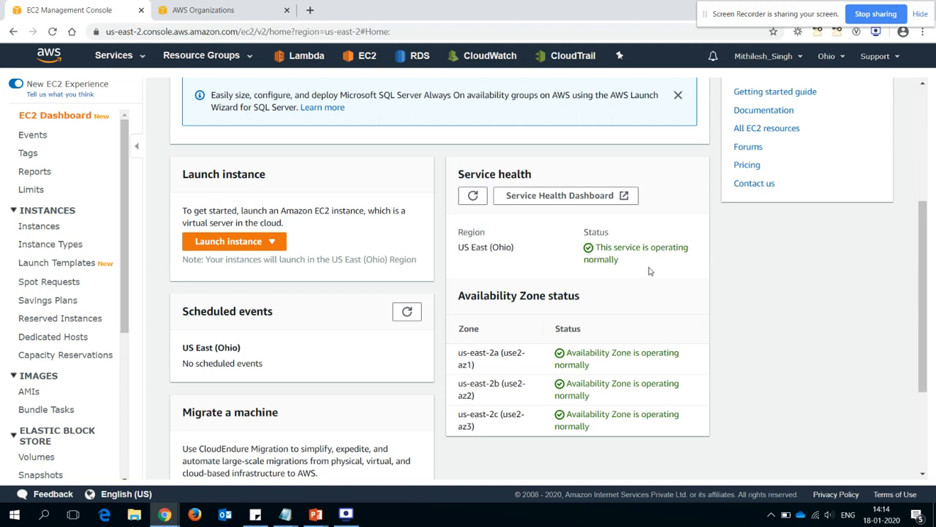
# - Examine the Availability Zone status list, going through each zone of the Ohio region
pyautogui.moveTo(458, 295); pyautogui.dragTo(590, 302)
pyautogui.click(602, 300)
pyautogui.moveTo(465, 354); pyautogui.dragTo(499, 353)
pyautogui.moveTo(474, 384); pyautogui.dragTo(500, 383)
pyautogui.click(472, 417)
pyautogui.moveTo(472, 417); pyautogui.dragTo(497, 416)
pyautogui.click(529, 417)
# - Switch to VPC Configuration.txt in Notepad and look up the CIDR block planned for the VPC
pyautogui.hotkey('alt', 'Tab')
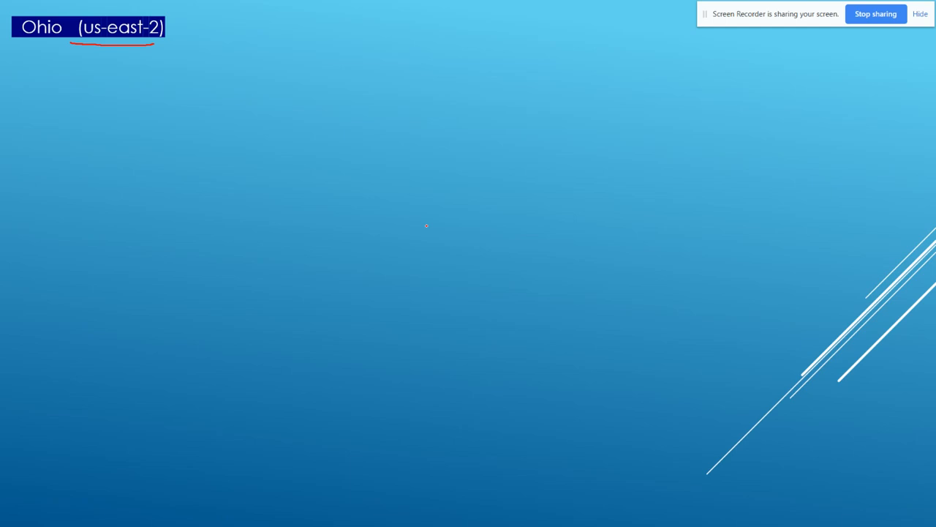
pyautogui.hotkey('alt', 'Tab')
pyautogui.hotkey('alt', 'Tab')
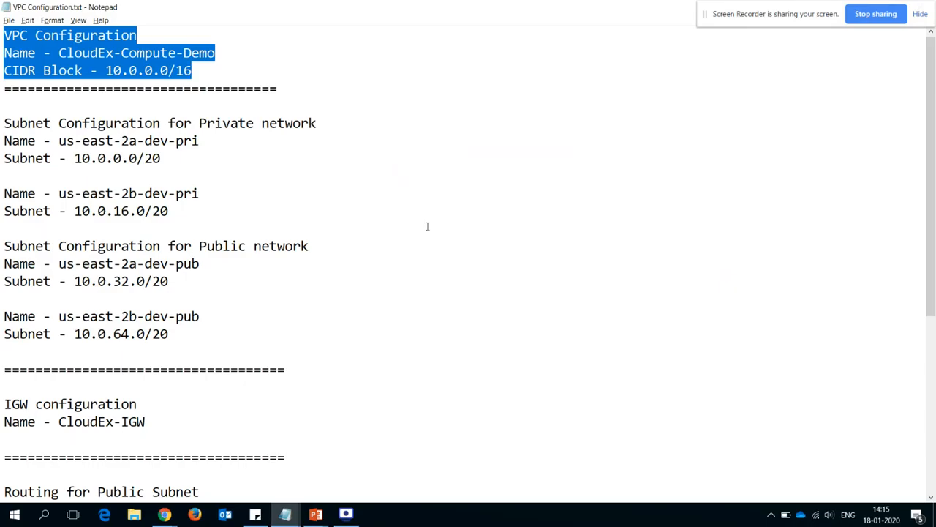
pyautogui.doubleClick(105, 72)
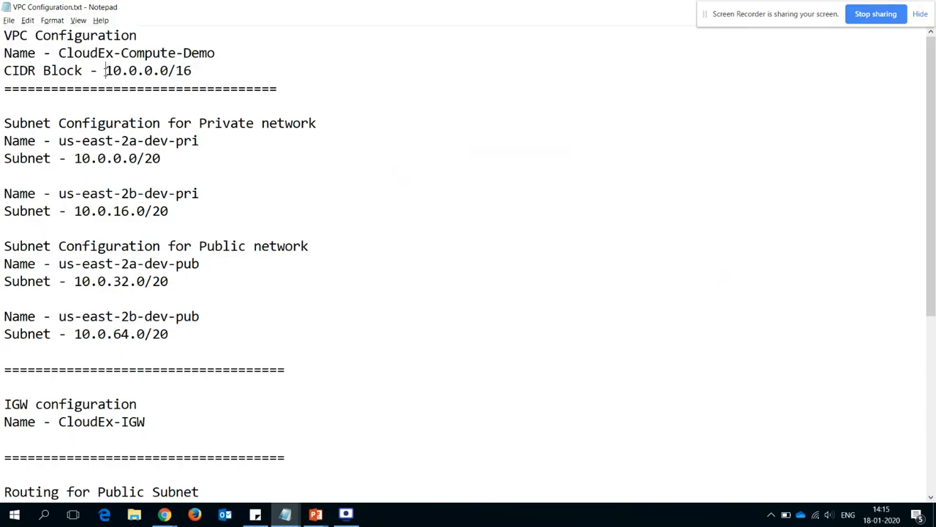
pyautogui.moveTo(105, 71); pyautogui.dragTo(189, 66)
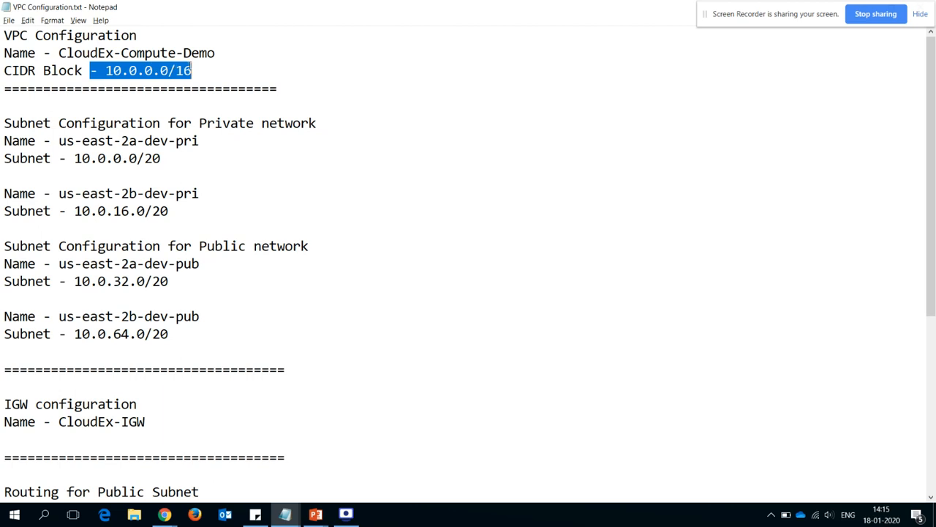
pyautogui.click(198, 68)
# - In the PowerPoint slide show, reveal the VPC outline and the 10.0.0.0/16 label, and draw an arrow from the label towards the outline
pyautogui.hotkey('alt', 'Tab')
pyautogui.press('Right')
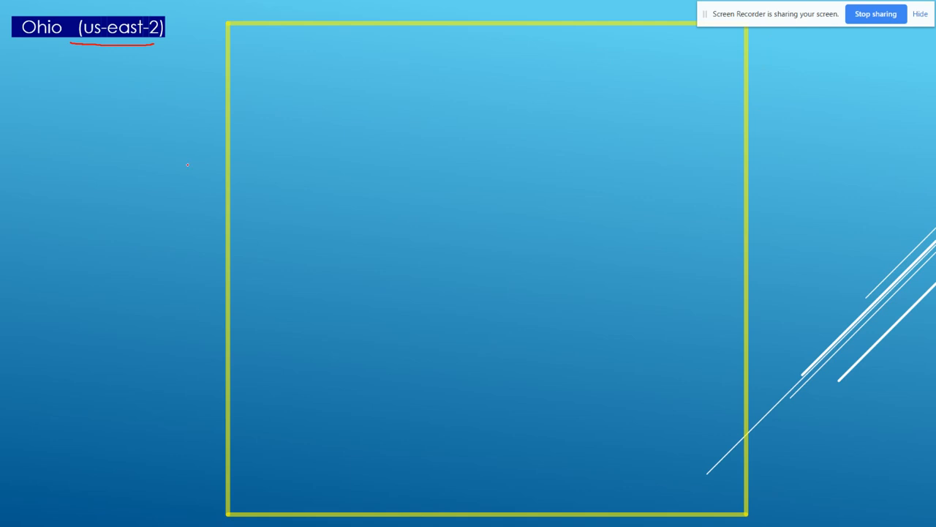
pyautogui.press('Right')
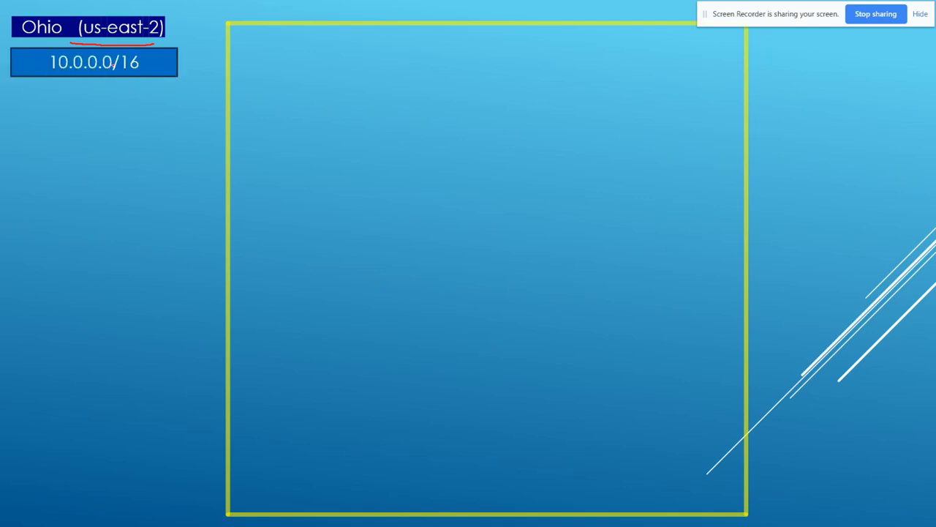
pyautogui.moveTo(151, 63); pyautogui.dragTo(195, 62)
# - Return to the AWS console in the browser and open the VPC service's list of VPCs
pyautogui.hotkey('alt', 'Tab')
pyautogui.press('Tab')
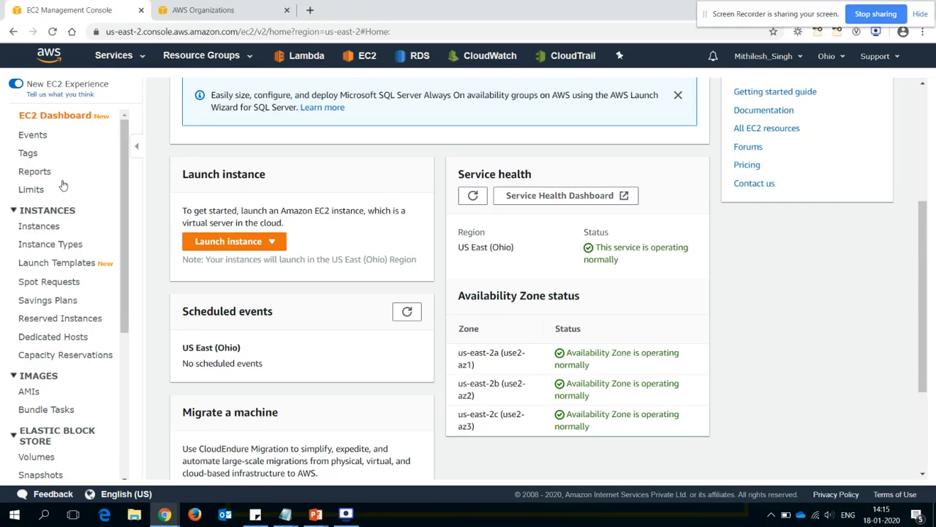
pyautogui.click(143, 59)
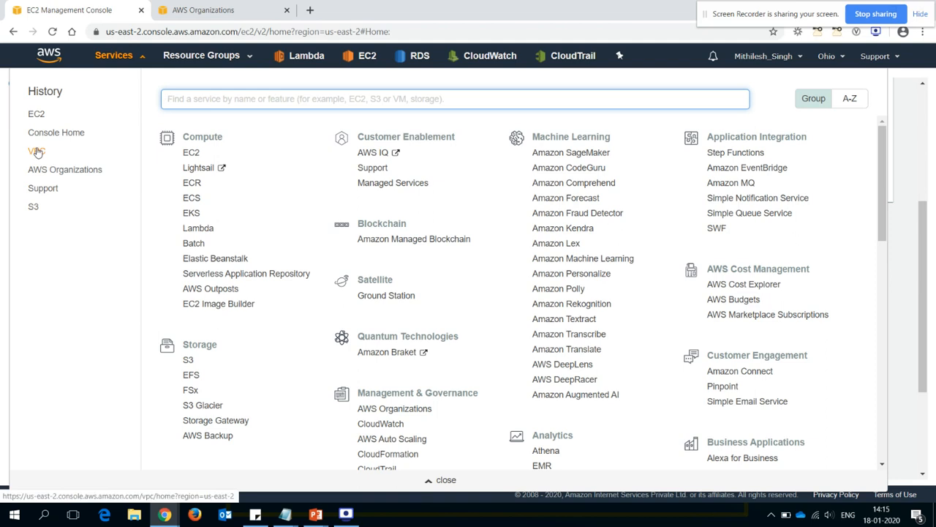
pyautogui.rightClick(37, 151)
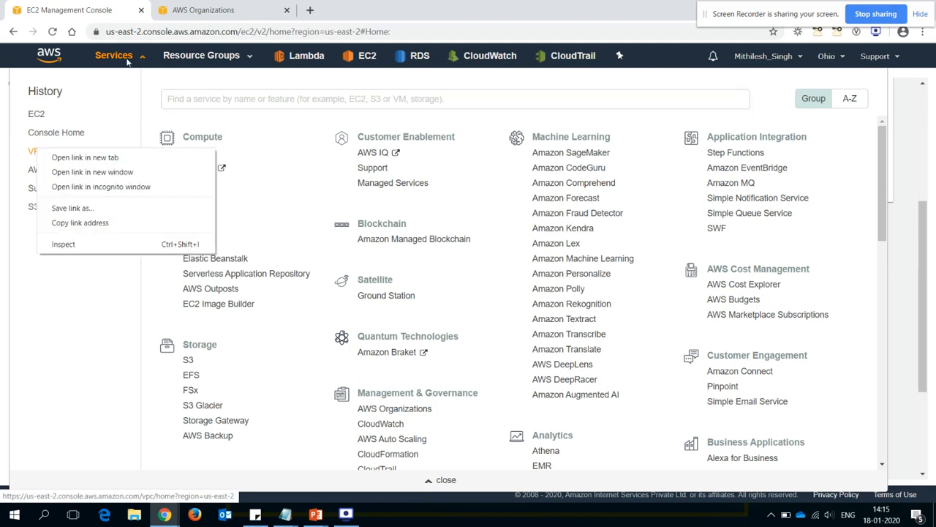
pyautogui.click(159, 80)
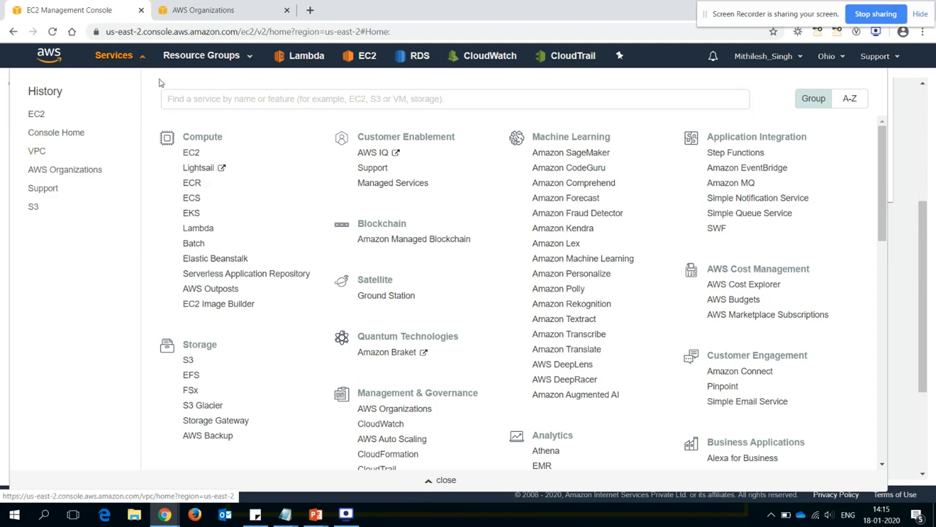
pyautogui.click(37, 152)
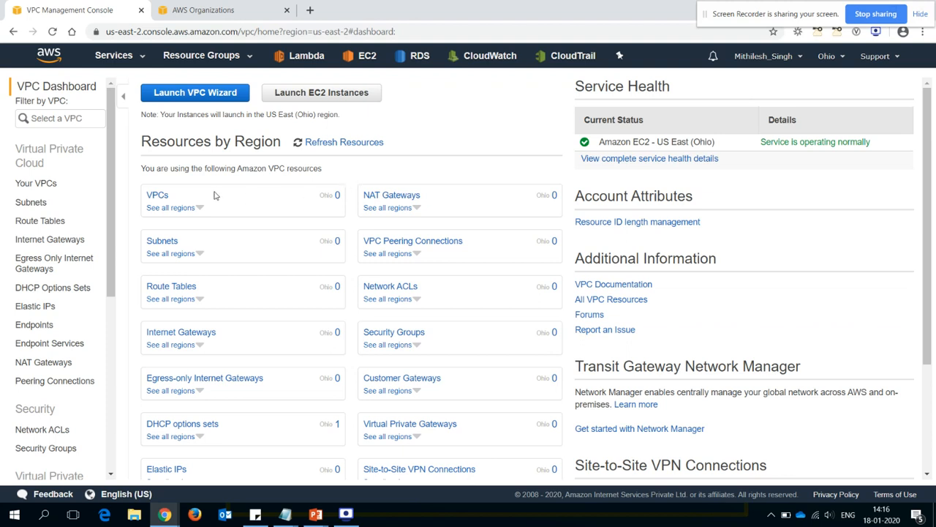
pyautogui.click(163, 198)
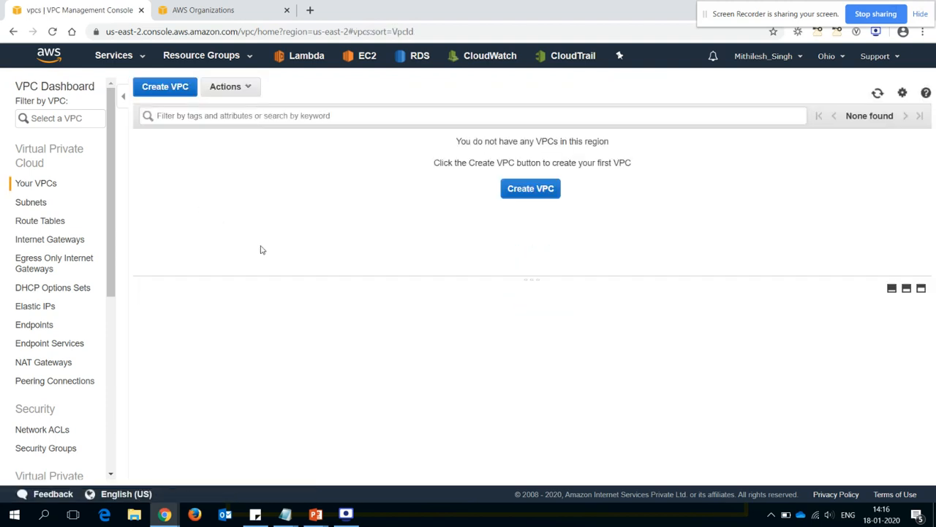
# - Start creating a VPC and set its name tag to CloudEx-Compute-Demo, copied from VPC Configuration.txt
pyautogui.click(176, 94)
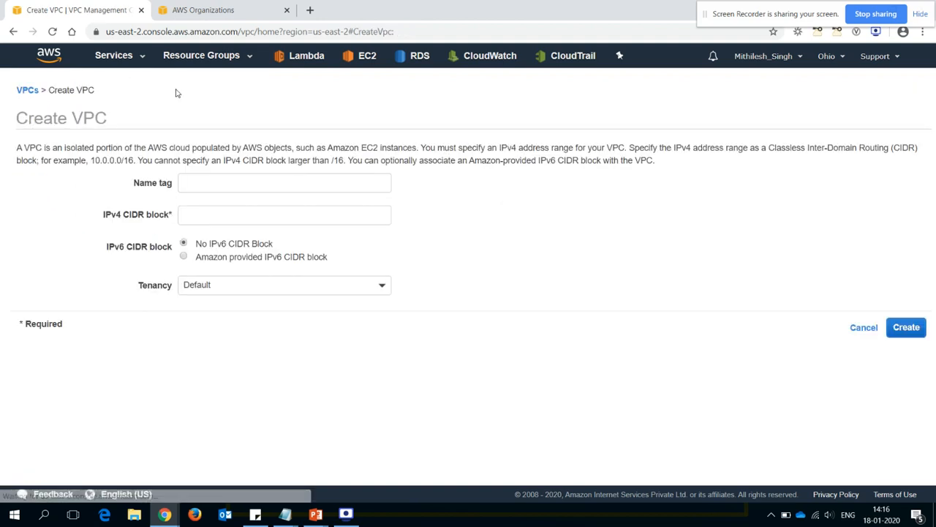
pyautogui.click(225, 181)
pyautogui.hotkey('alt', 'Tab')
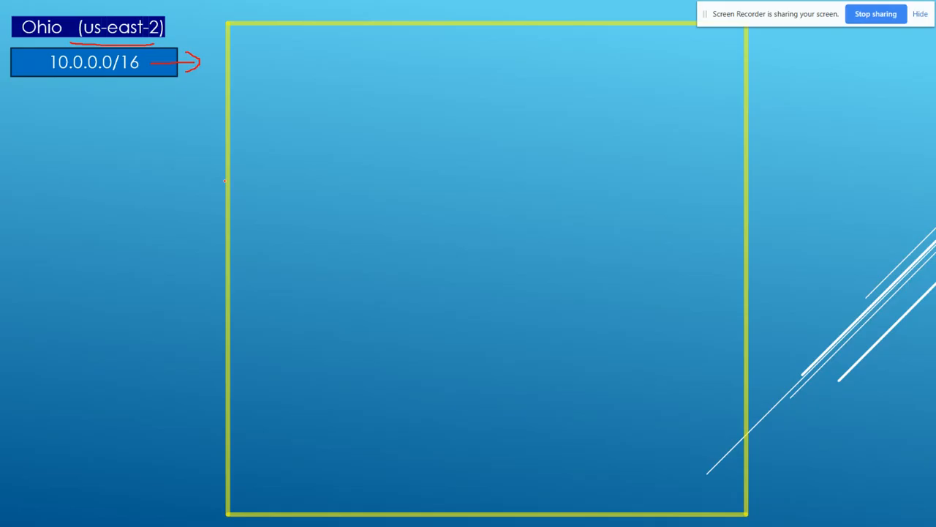
pyautogui.hotkey('alt', 'Tab')
pyautogui.hotkey('alt', 'Tab')
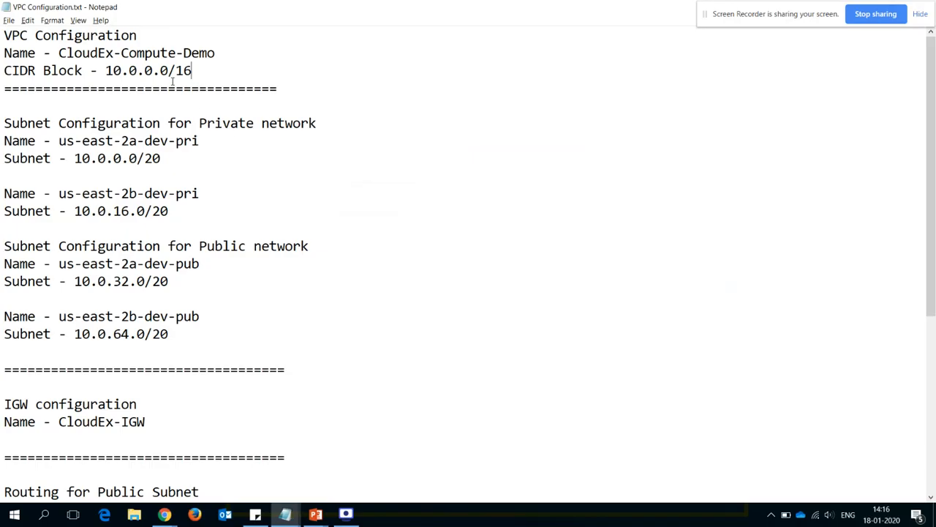
pyautogui.moveTo(59, 54); pyautogui.dragTo(217, 51)
pyautogui.hotkey('ctrl', 'c')
pyautogui.hotkey('alt', 'Tab')
pyautogui.hotkey('alt', 'Tab')
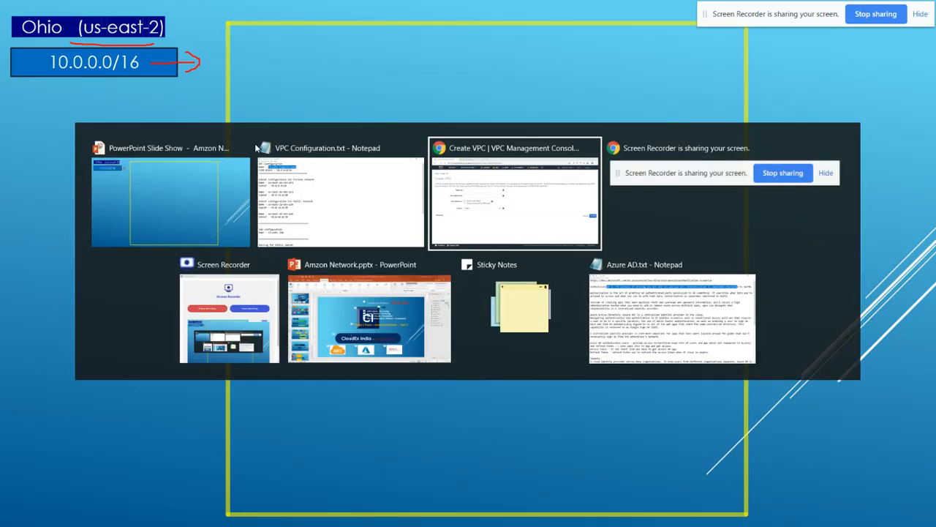
pyautogui.hotkey('ctrl', 'v')
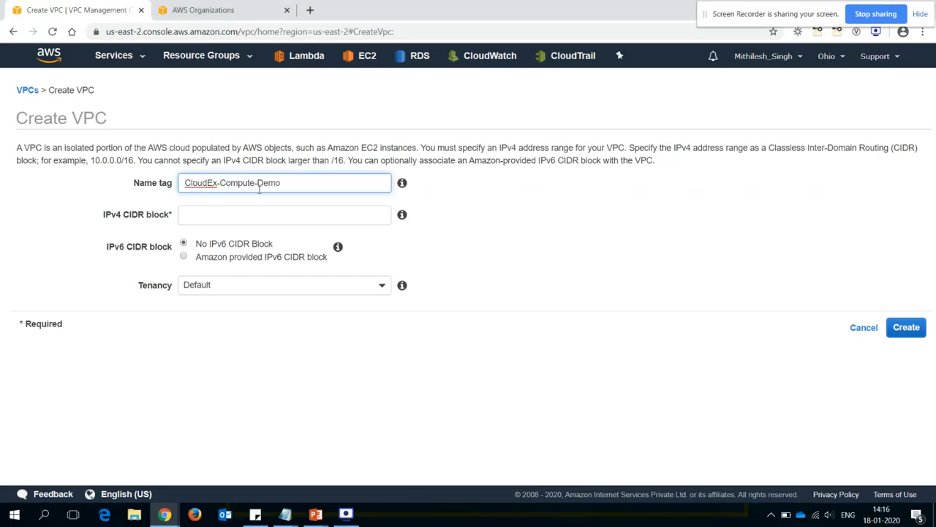
# - Try 10.0.0.0/15 as the VPC's IPv4 CIDR block to test the allowed block size
pyautogui.click(227, 216)
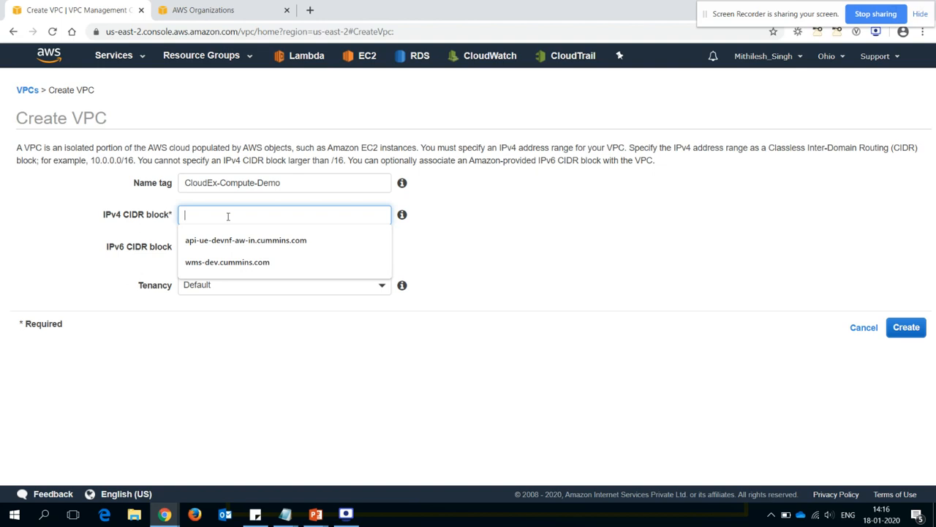
pyautogui.write('10.0.0.0/15')
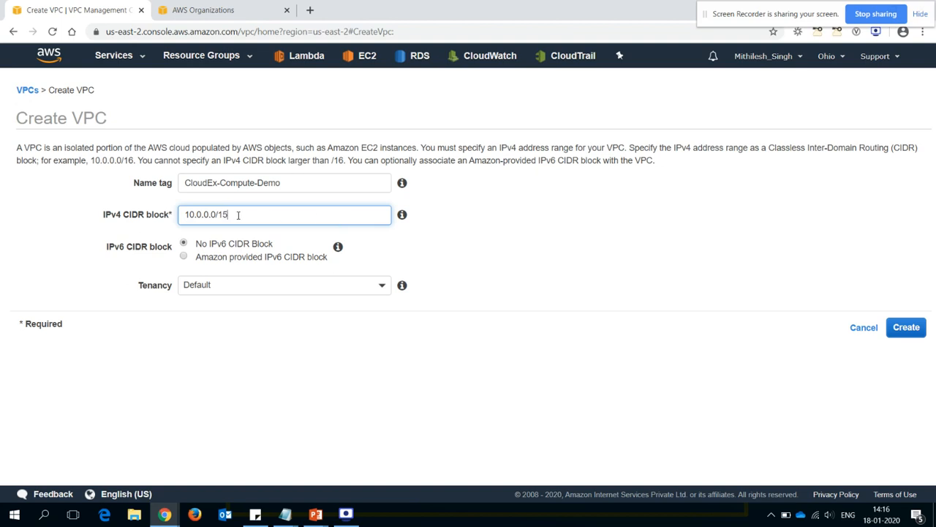
pyautogui.click(460, 224)
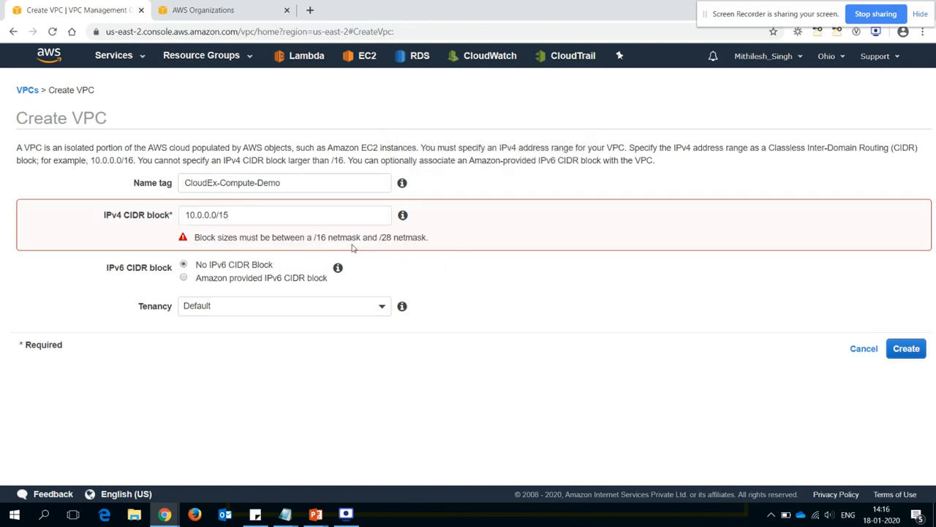
# - Try 10.0.0.0/29 as the IPv4 CIDR block and read the allowed netmask range
pyautogui.click(257, 219)
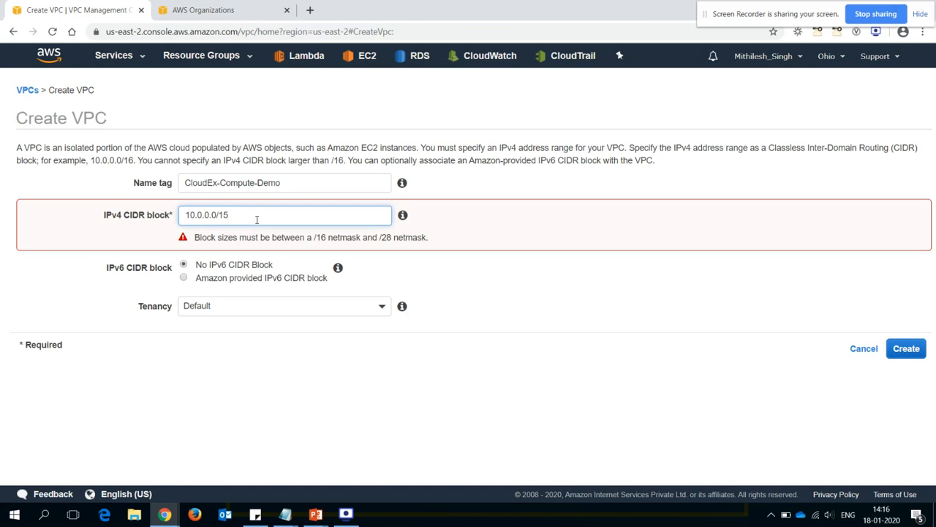
pyautogui.press('BackSpace')
pyautogui.press('BackSpace')
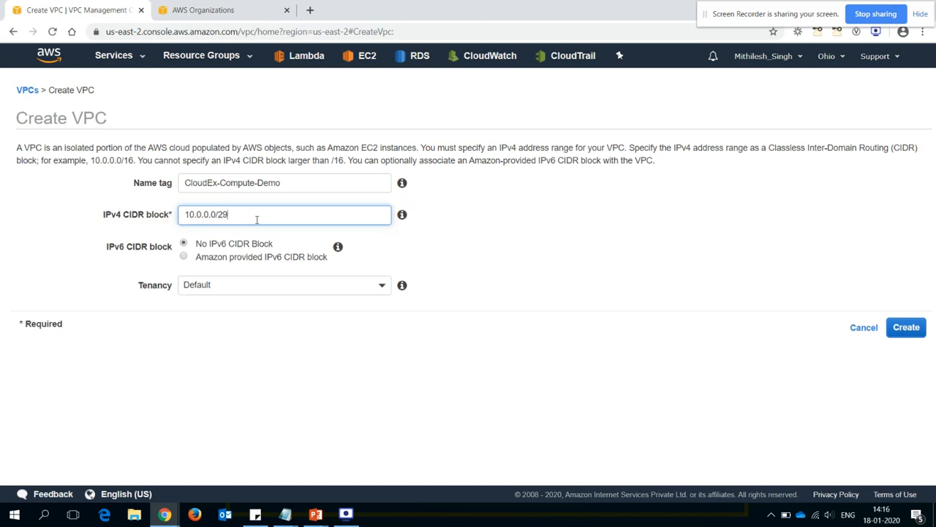
pyautogui.click(512, 232)
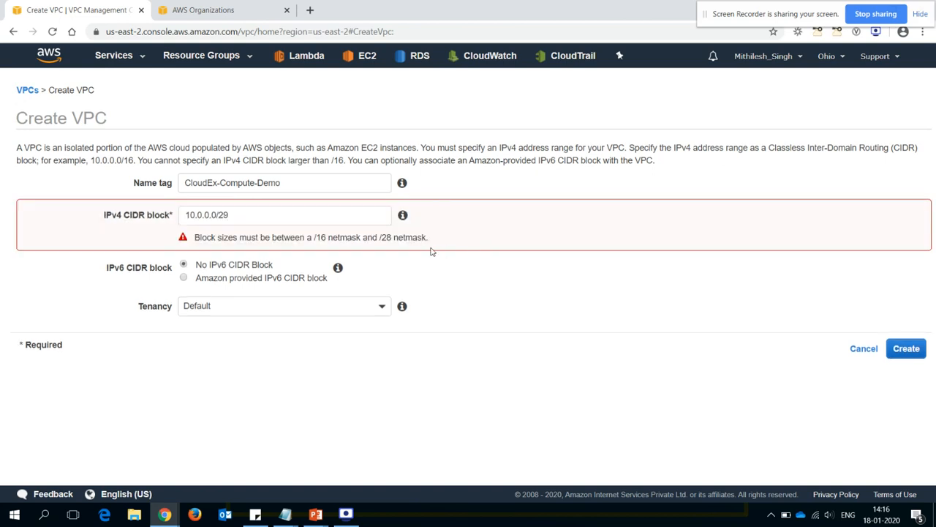
pyautogui.moveTo(281, 237); pyautogui.dragTo(439, 237)
pyautogui.click(457, 236)
# - Set the IPv4 CIDR block to 10.0.0.0/16 and review the tenancy options, keeping Default
pyautogui.click(311, 216)
pyautogui.press('BackSpace')
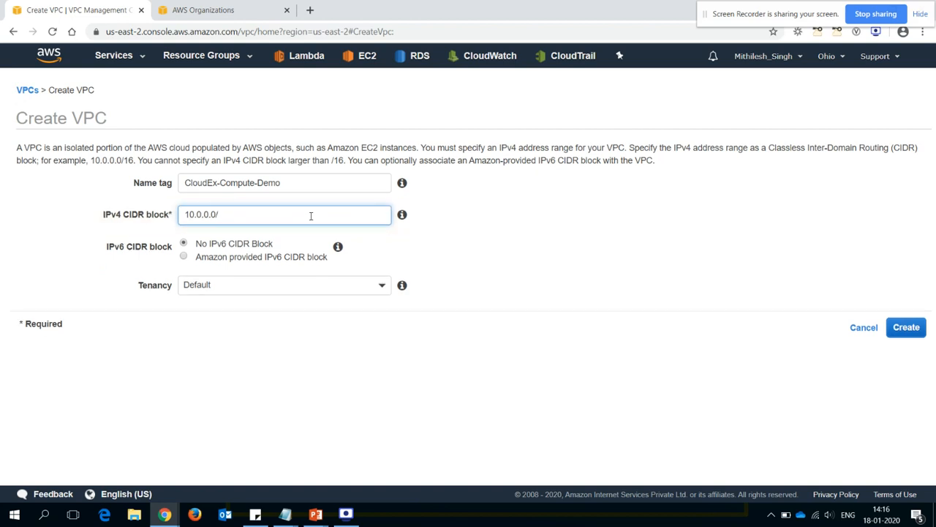
pyautogui.click(521, 265)
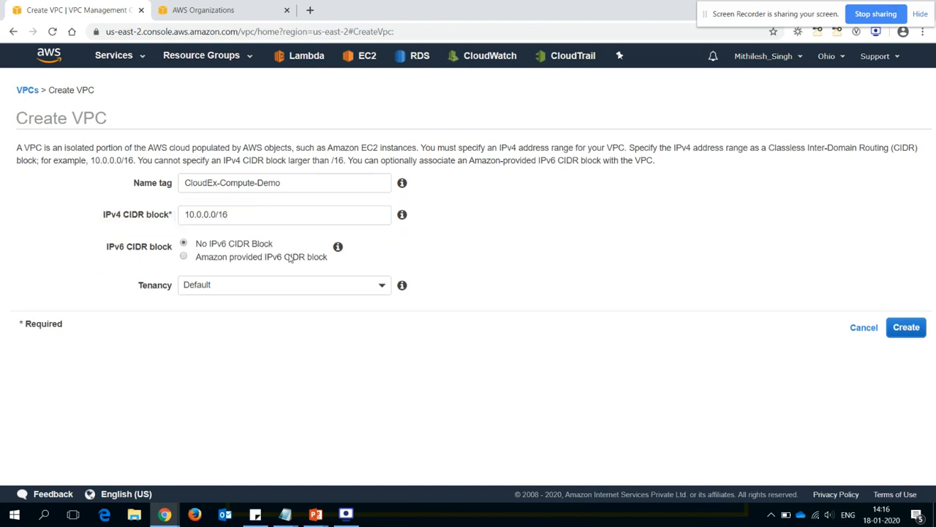
pyautogui.click(272, 292)
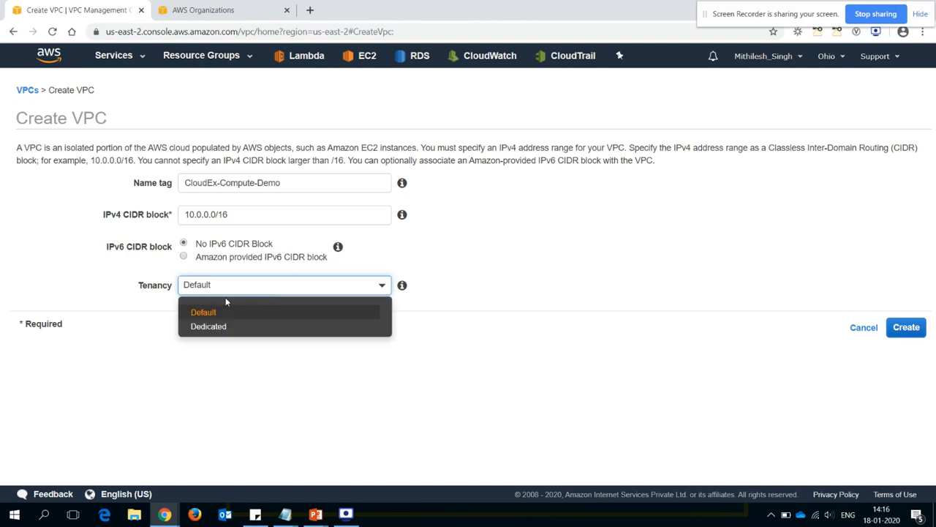
pyautogui.click(145, 333)
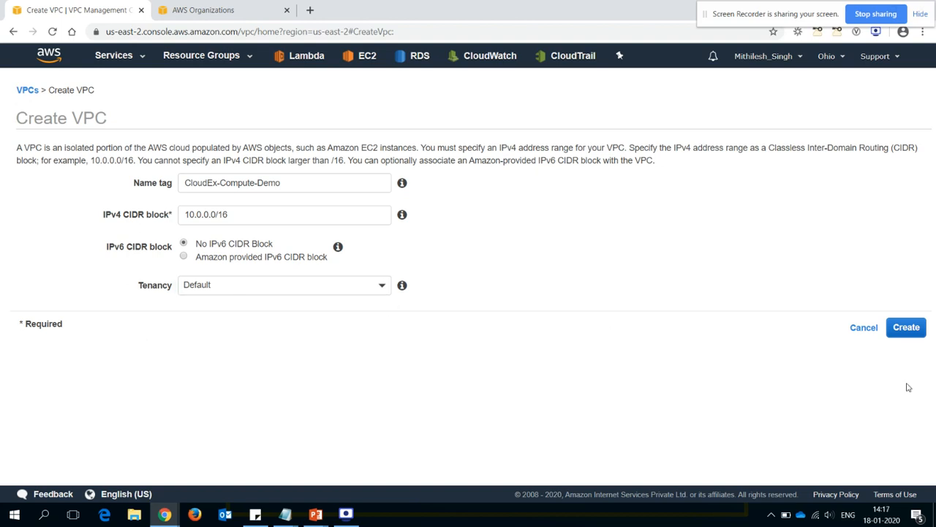
# - Create the CloudEx-Compute-Demo VPC with the entered settings and return to the VPC list
pyautogui.click(909, 329)
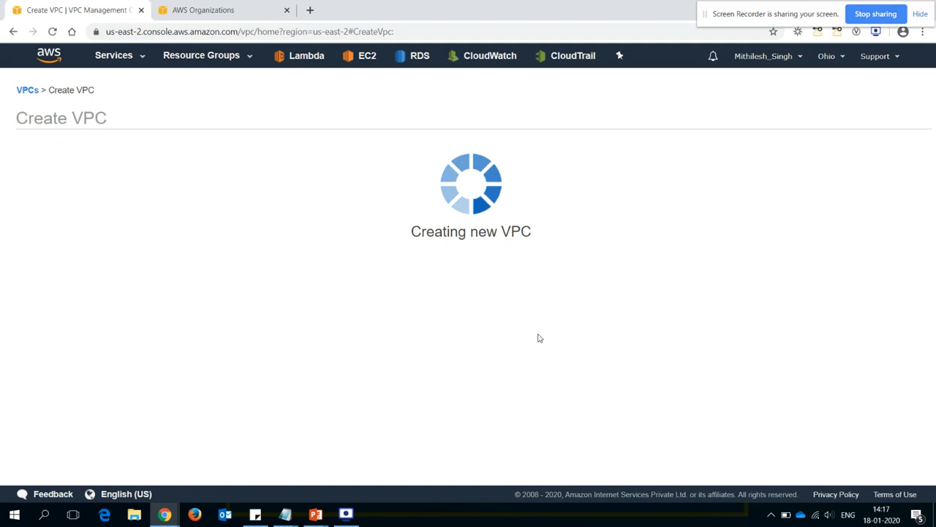
pyautogui.click(560, 233)
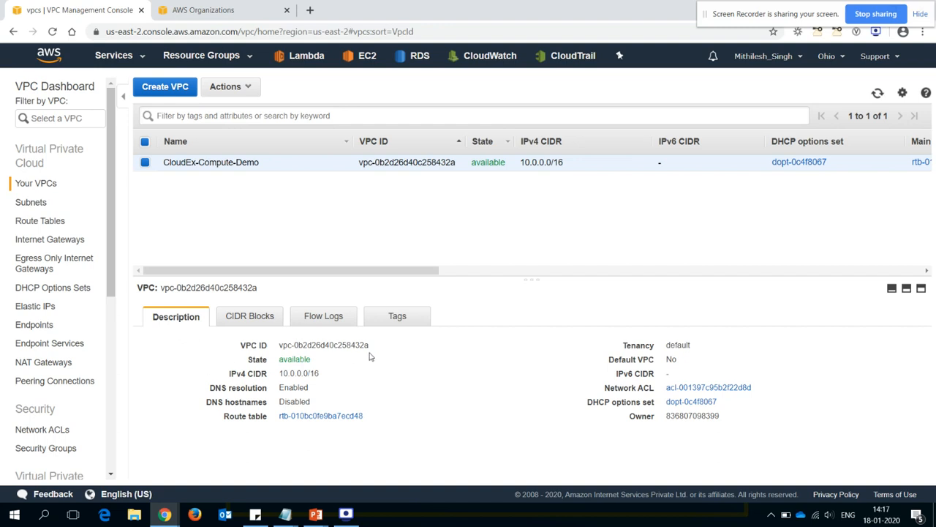
# - Review the new VPC's ID, DNS resolution, network ACL and DHCP options set in its description
pyautogui.moveTo(372, 346); pyautogui.dragTo(276, 350)
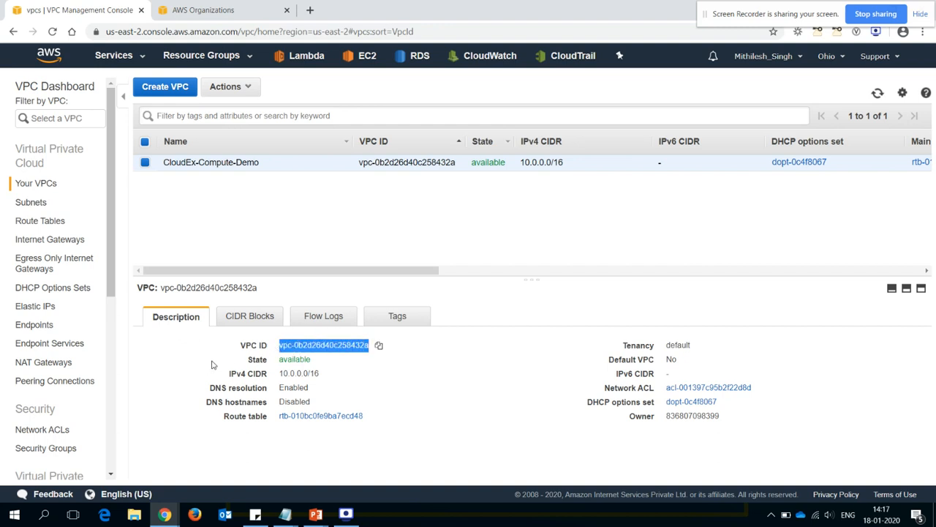
pyautogui.click(206, 365)
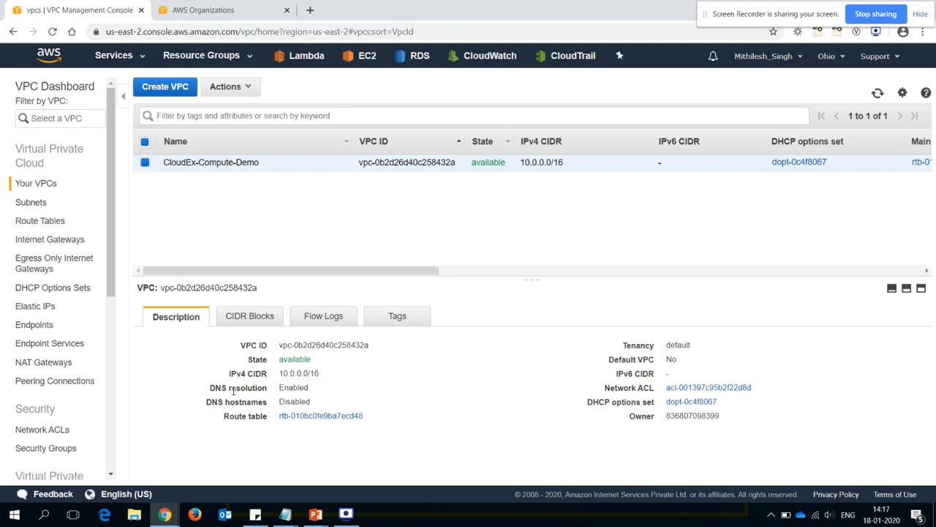
pyautogui.doubleClick(288, 388)
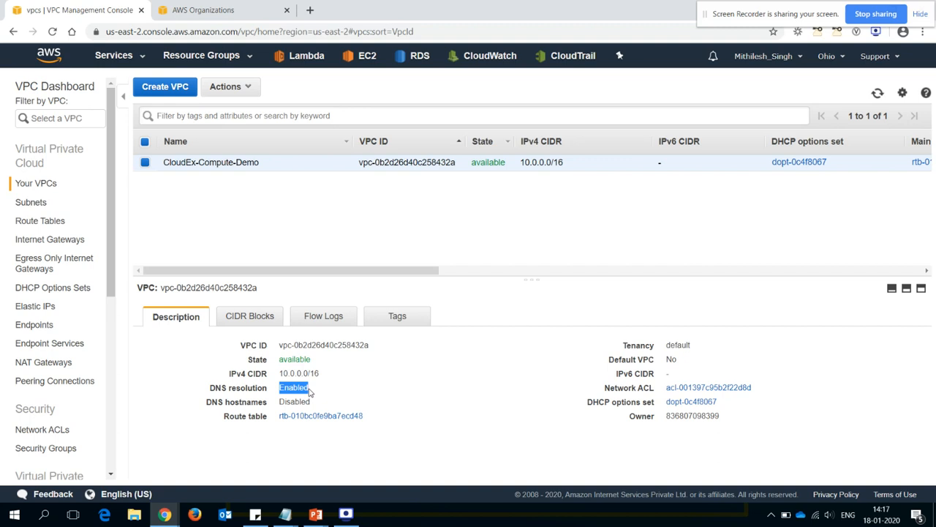
pyautogui.click(335, 392)
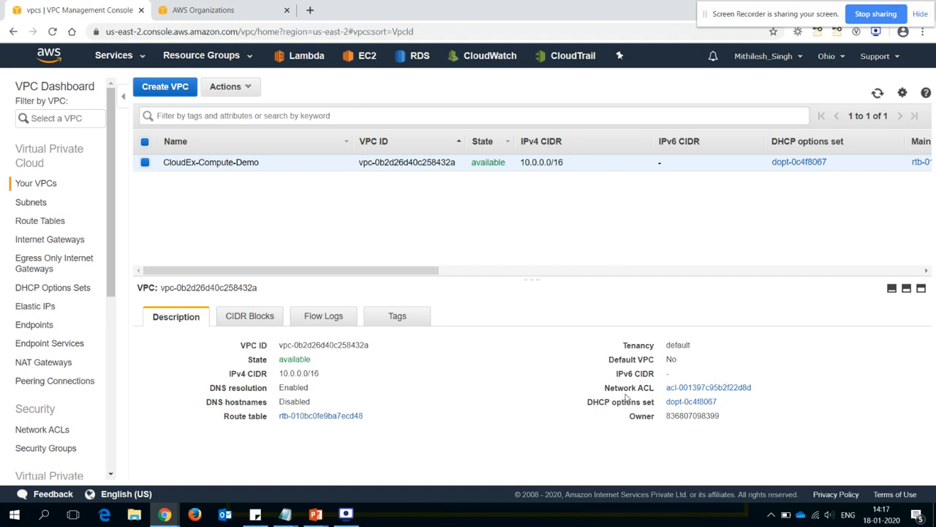
pyautogui.moveTo(656, 393); pyautogui.dragTo(605, 389)
pyautogui.click(793, 399)
pyautogui.moveTo(587, 402); pyautogui.dragTo(662, 407)
pyautogui.click(513, 395)
# - Switch to the PowerPoint network diagram and reveal the Local Route element inside the VPC
pyautogui.hotkey('alt', 'Tab')
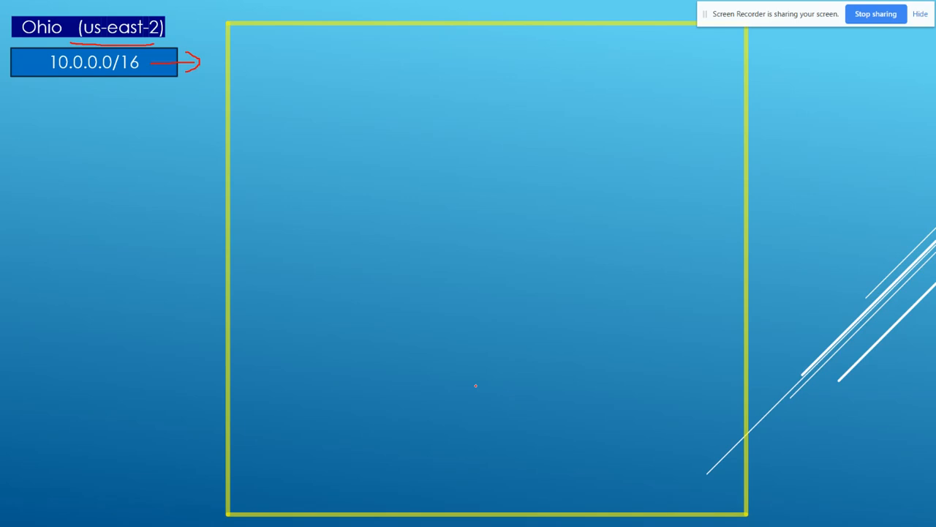
pyautogui.hotkey('alt', 'Tab')
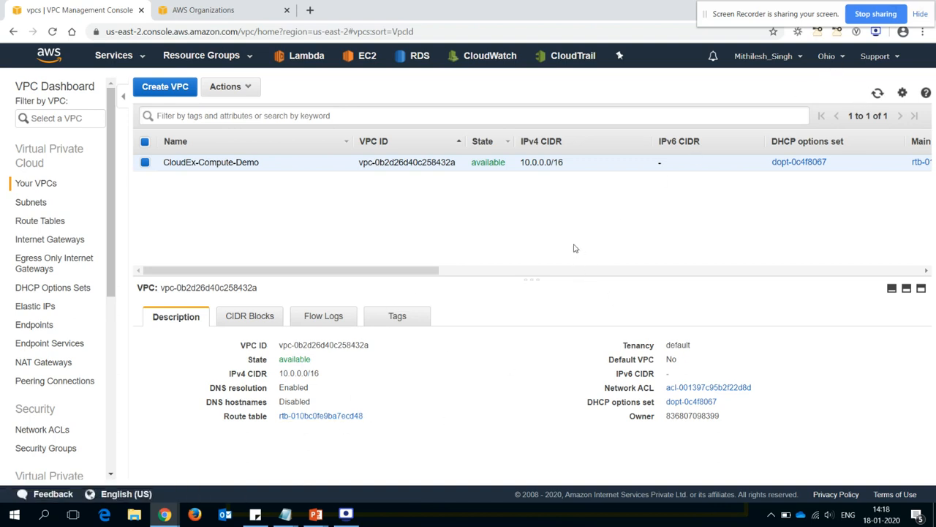
pyautogui.hotkey('alt', 'Tab')
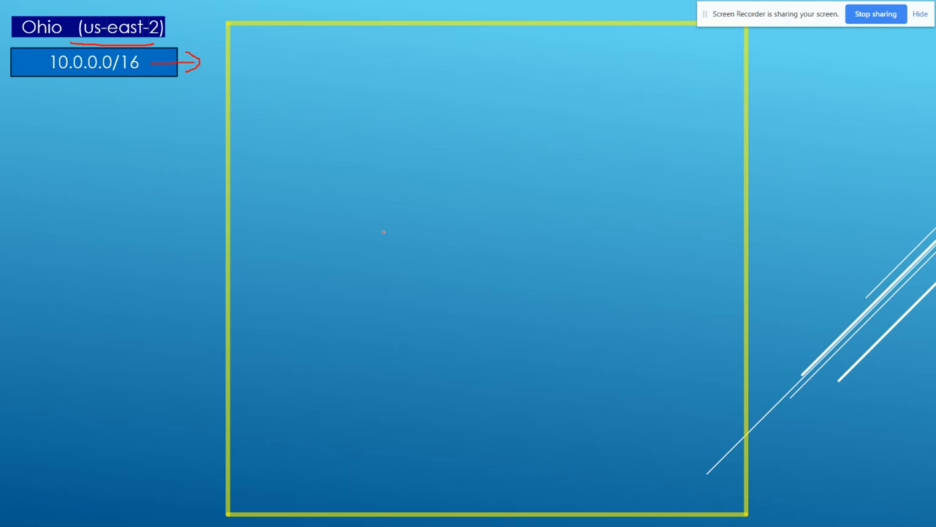
pyautogui.press('Right')
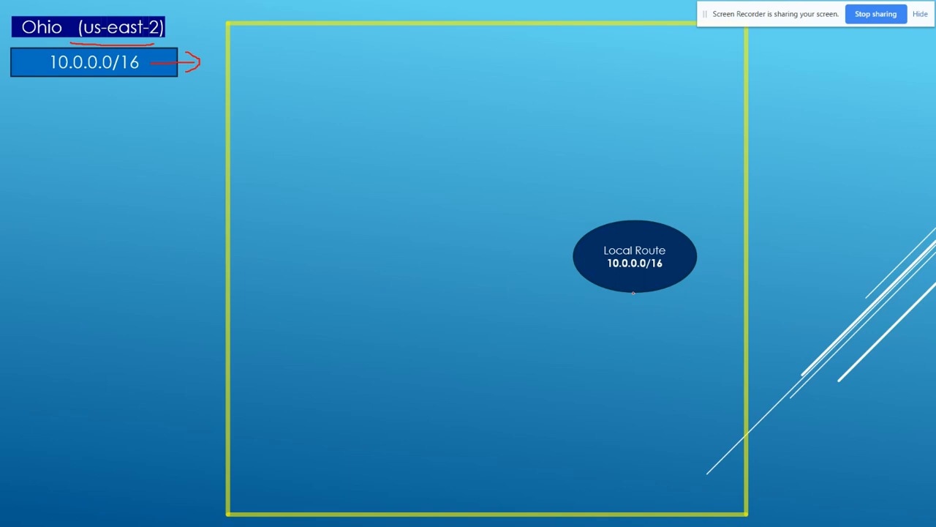
# - Switch back to the browser and open the CloudEx-Compute-Demo VPC's route table in a separate browser tab
pyautogui.hotkey('alt', 'Tab')
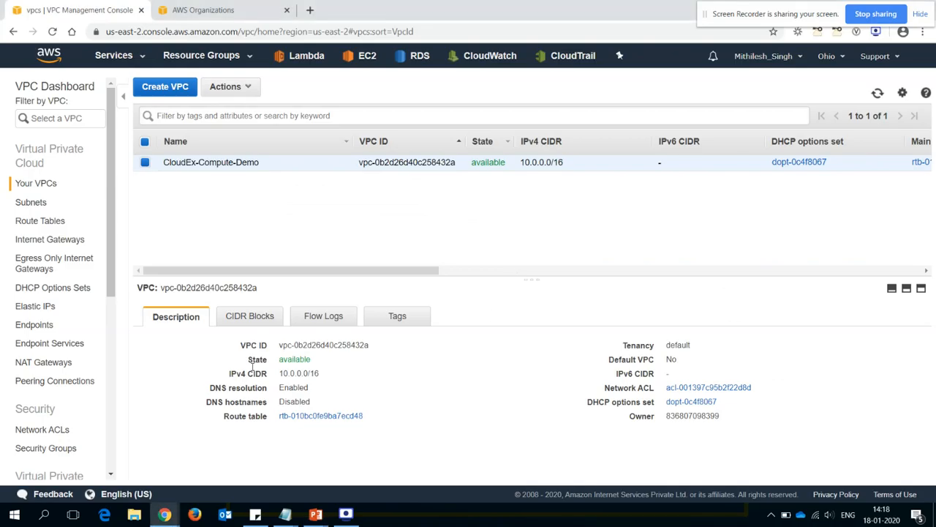
pyautogui.moveTo(271, 424); pyautogui.dragTo(218, 424)
pyautogui.click(266, 434)
pyautogui.rightClick(321, 418)
pyautogui.click(368, 321)
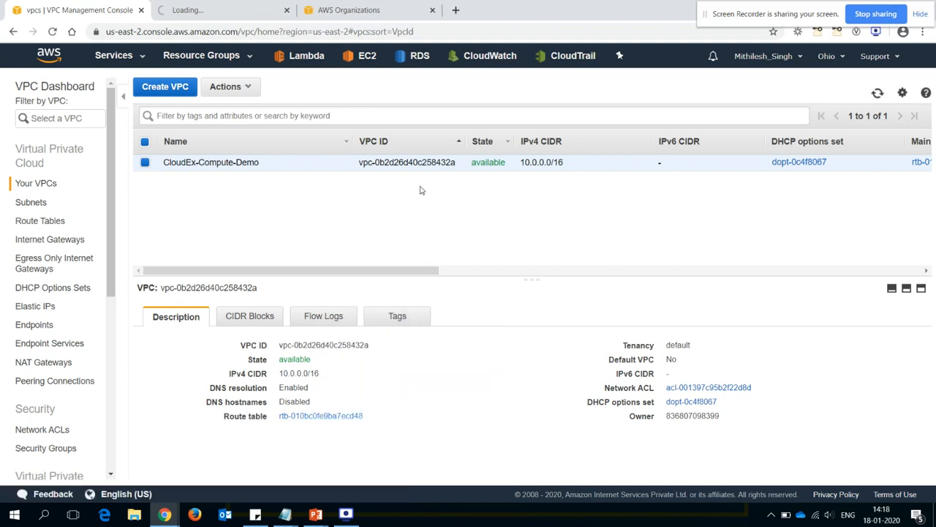
pyautogui.click(242, 11)
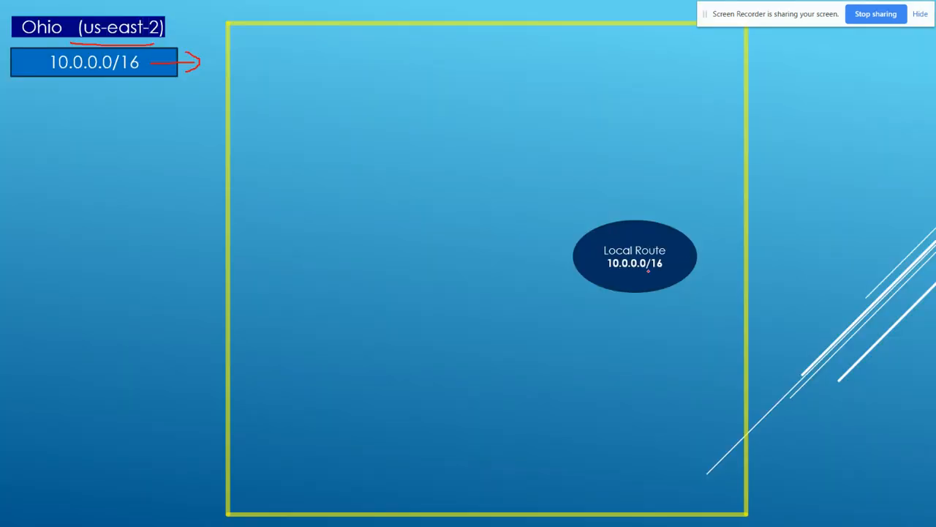
# - Compare the VPC's IPv4 CIDR with the destination and target of the route in its route table
pyautogui.hotkey('alt', 'Tab')
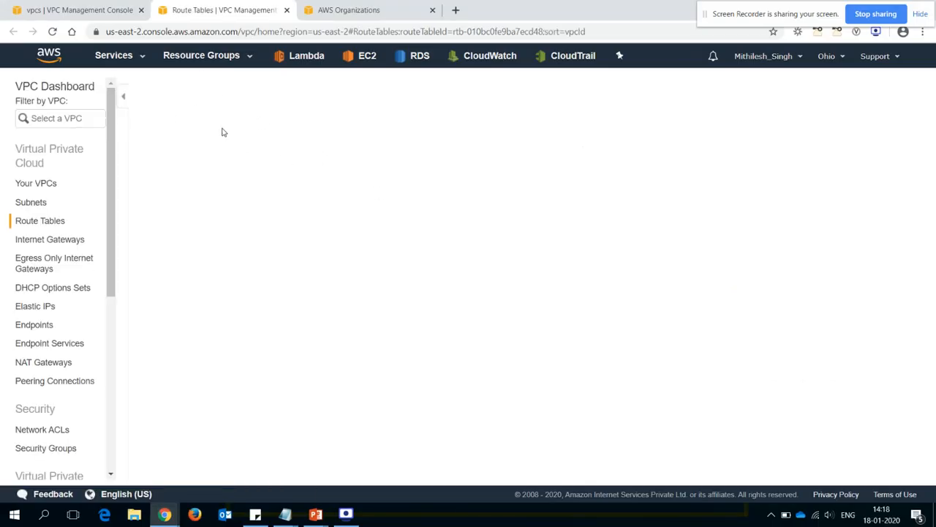
pyautogui.click(105, 17)
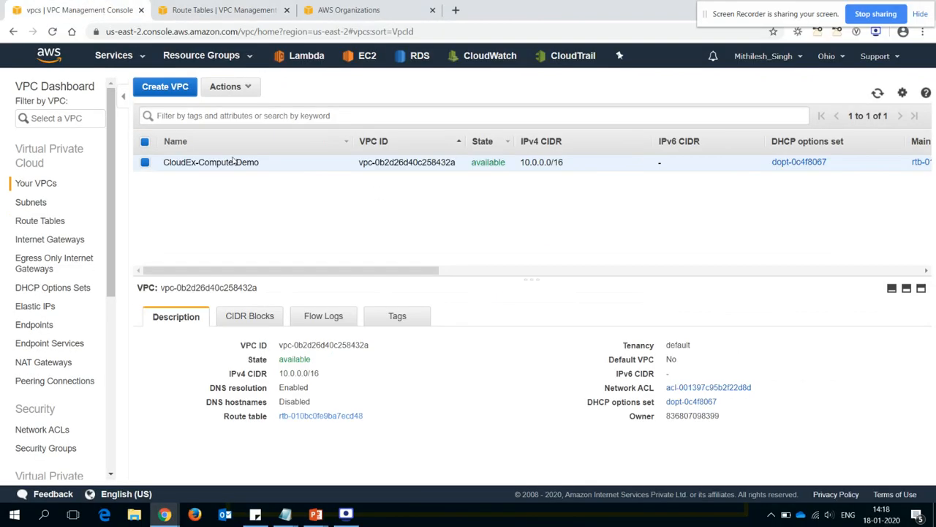
pyautogui.moveTo(560, 161); pyautogui.dragTo(520, 161)
pyautogui.click(225, 10)
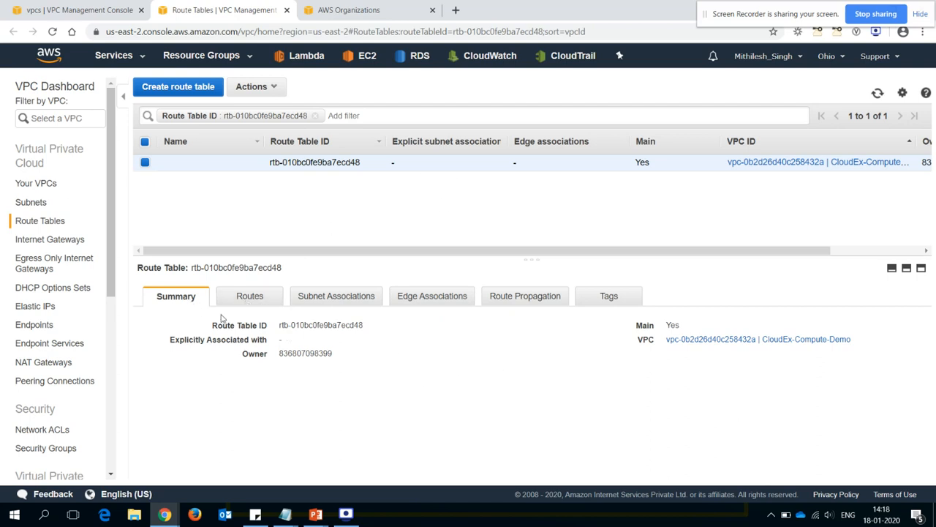
pyautogui.click(251, 298)
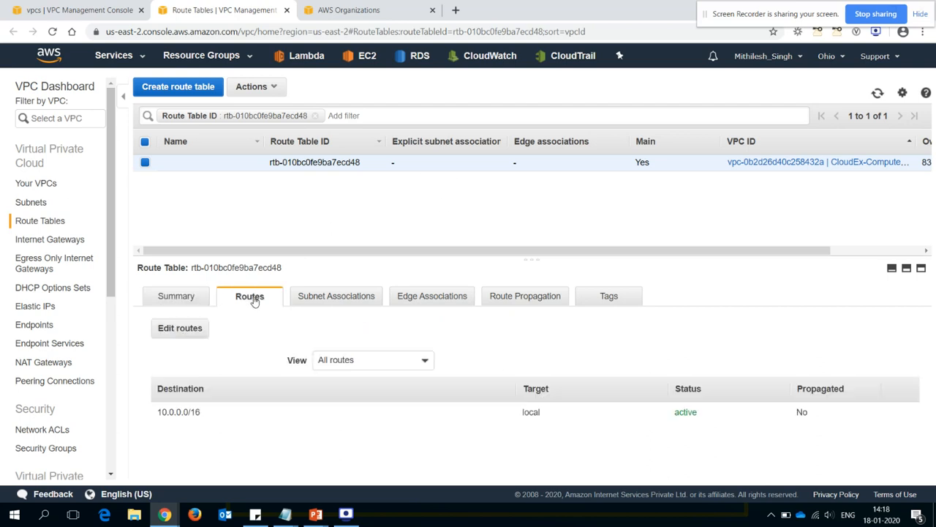
pyautogui.moveTo(158, 412); pyautogui.dragTo(204, 416)
pyautogui.click(165, 412)
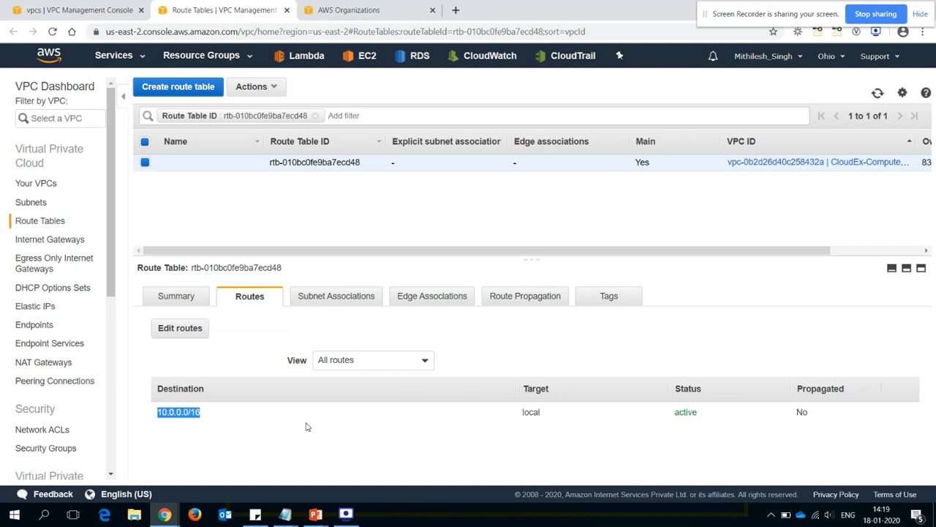
pyautogui.moveTo(539, 411); pyautogui.dragTo(514, 418)
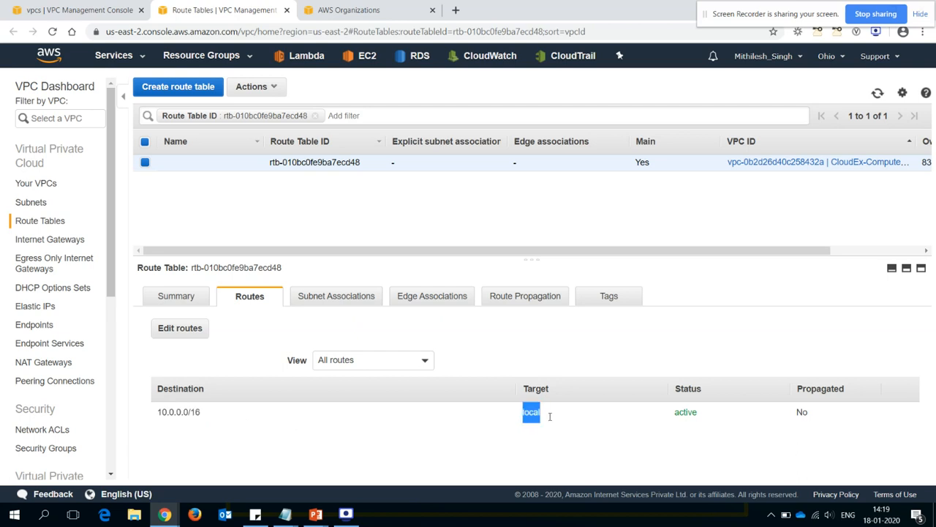
pyautogui.click(636, 427)
# - Open the route table's routes for editing, check which targets the local route offers, and cancel the edit
pyautogui.click(181, 333)
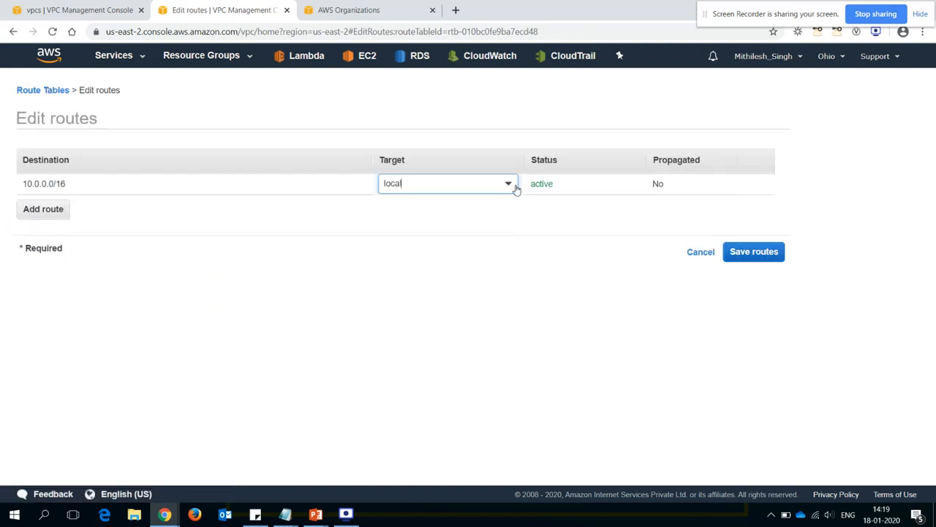
pyautogui.click(657, 194)
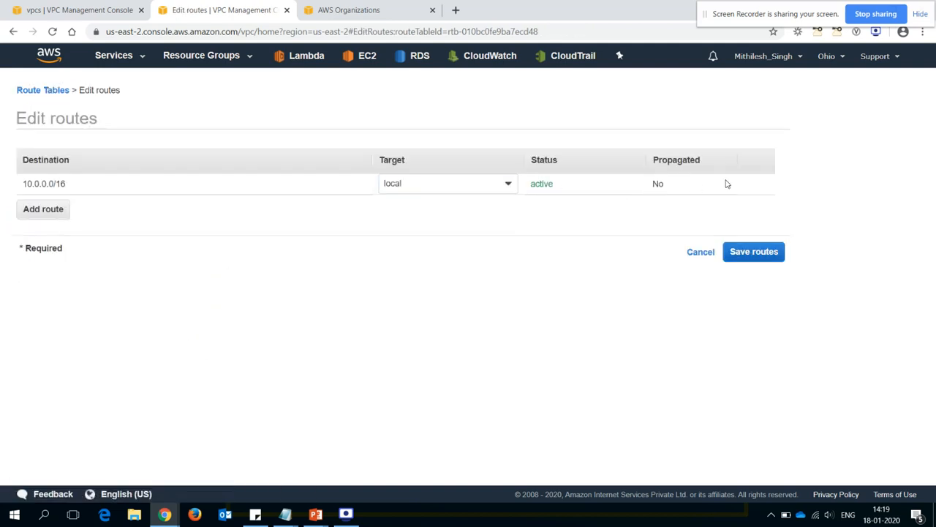
pyautogui.click(508, 184)
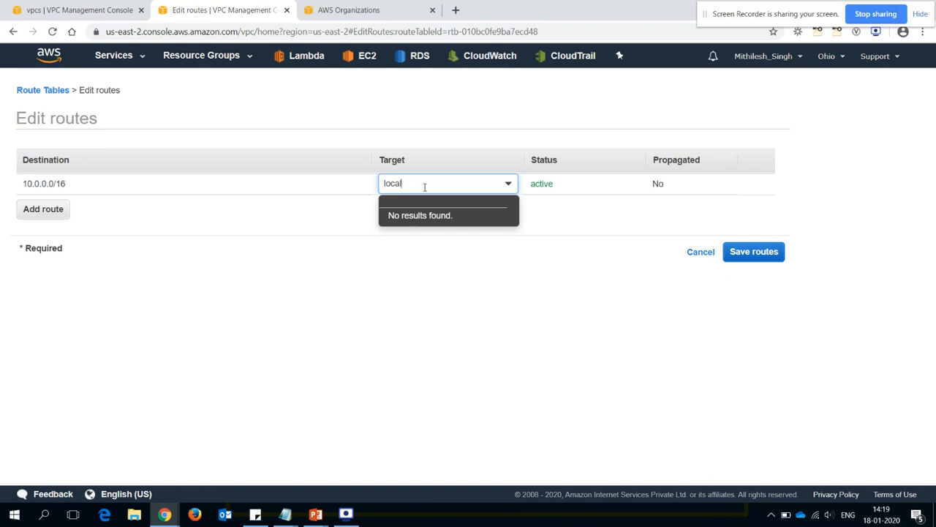
pyautogui.click(459, 295)
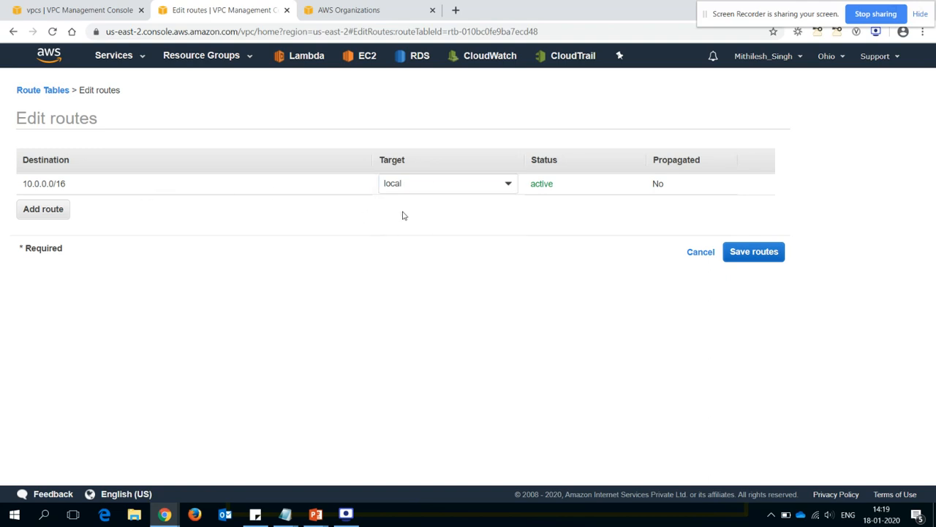
pyautogui.click(696, 254)
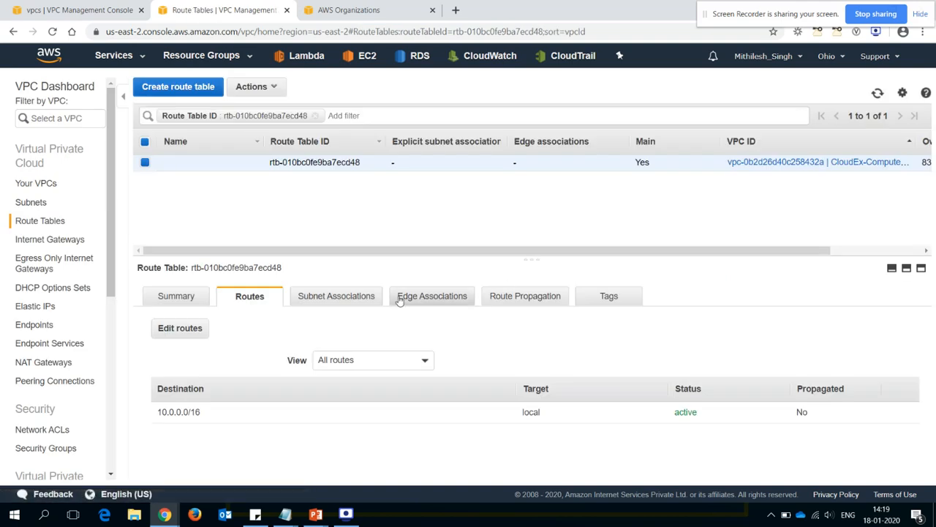
# - Examine the route table's summary, routes and subnet associations
pyautogui.click(183, 296)
pyautogui.click(250, 297)
pyautogui.click(175, 296)
pyautogui.click(333, 299)
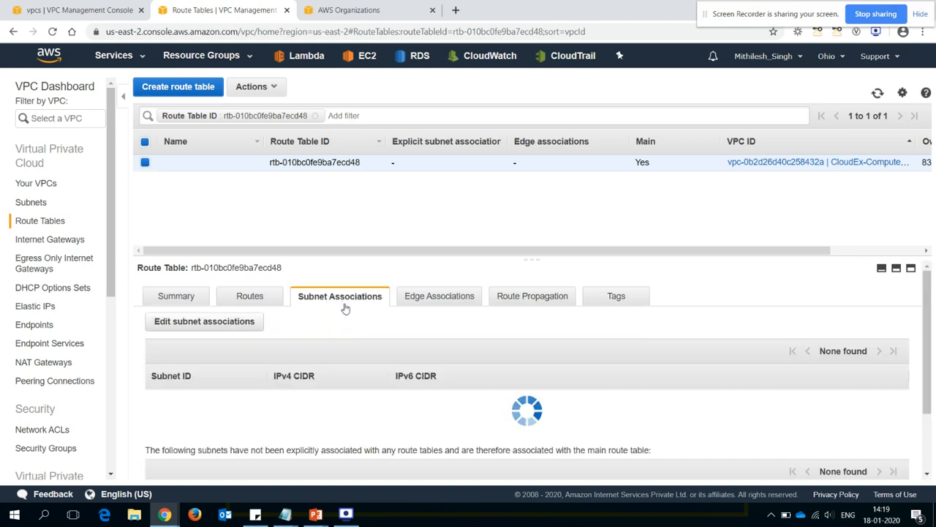
pyautogui.moveTo(927, 395); pyautogui.dragTo(935, 363)
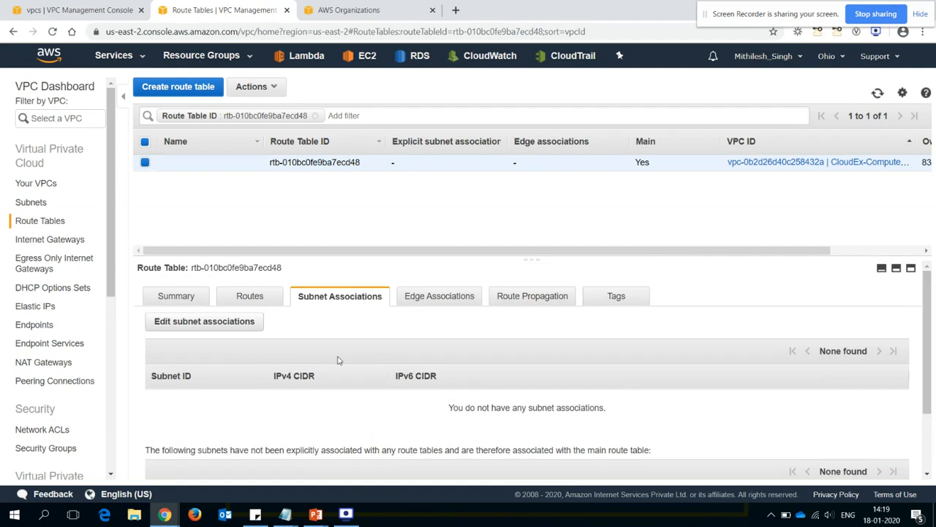
pyautogui.click(188, 296)
# - Switch to VPC Configuration.txt in Notepad and review the planned private and public subnet names
pyautogui.hotkey('alt', 'Tab')
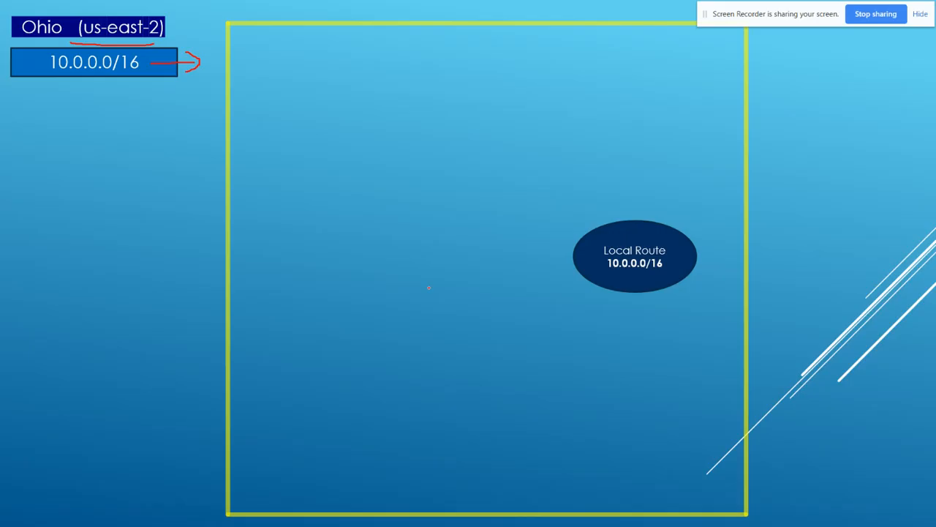
pyautogui.hotkey('alt', 'Tab')
pyautogui.hotkey('alt', 'Tab')
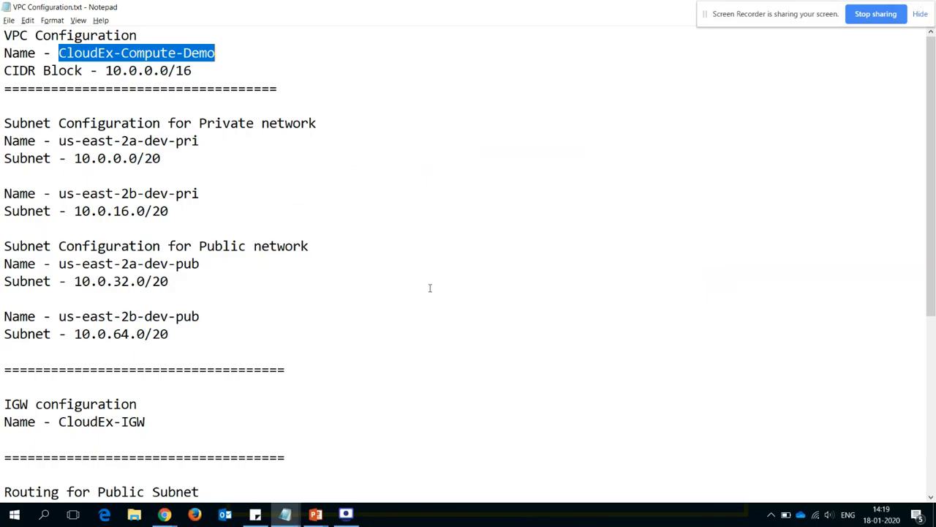
pyautogui.moveTo(5, 123); pyautogui.dragTo(330, 124)
pyautogui.click(344, 129)
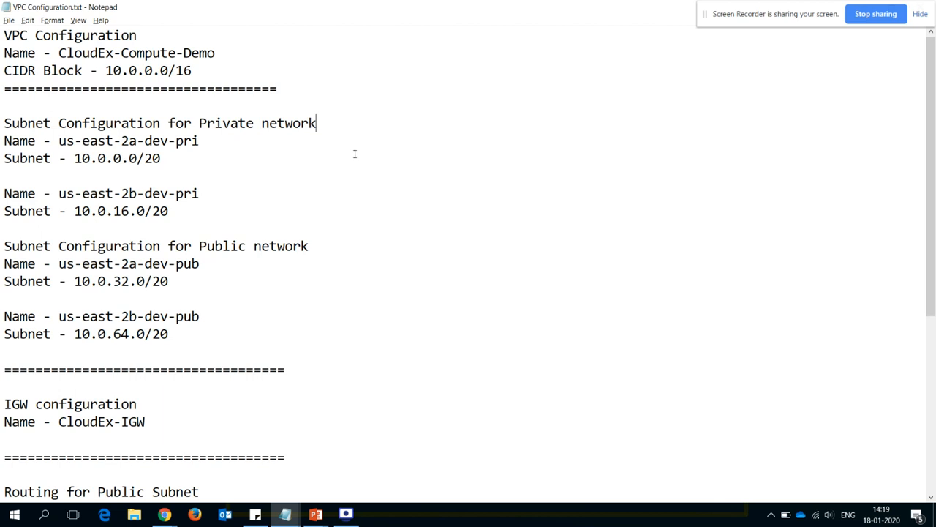
pyautogui.moveTo(199, 140); pyautogui.dragTo(152, 140)
pyautogui.moveTo(200, 193); pyautogui.dragTo(153, 193)
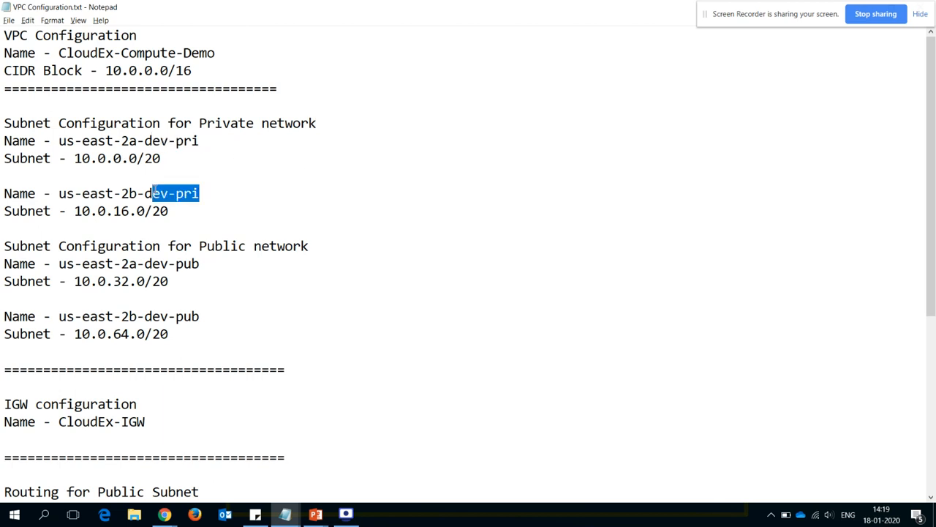
pyautogui.moveTo(200, 264); pyautogui.dragTo(152, 264)
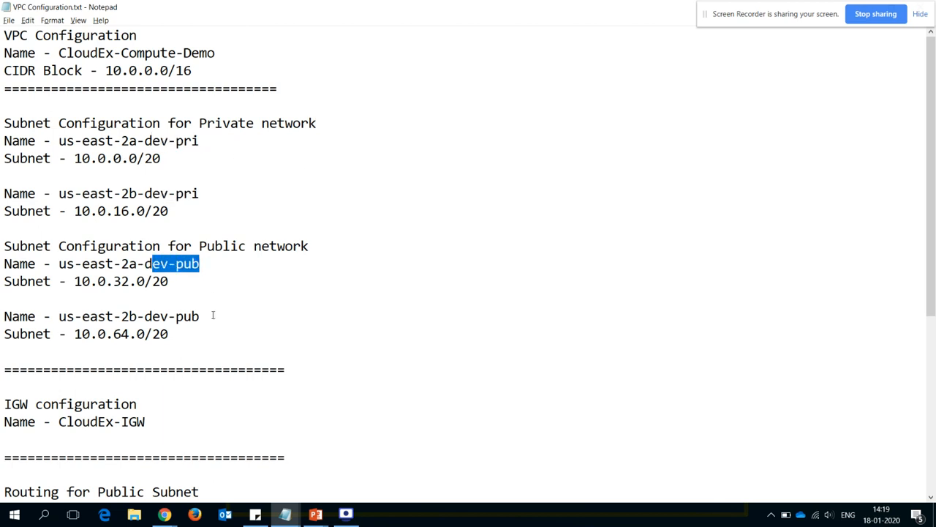
pyautogui.moveTo(213, 316); pyautogui.dragTo(143, 316)
# - Review the two private subnet entries, then switch to the PowerPoint diagram and reveal the Us-east-1a and Us-east-1b zones
pyautogui.moveTo(195, 213); pyautogui.dragTo(4, 193)
pyautogui.click(146, 140)
pyautogui.moveTo(150, 158); pyautogui.dragTo(195, 140)
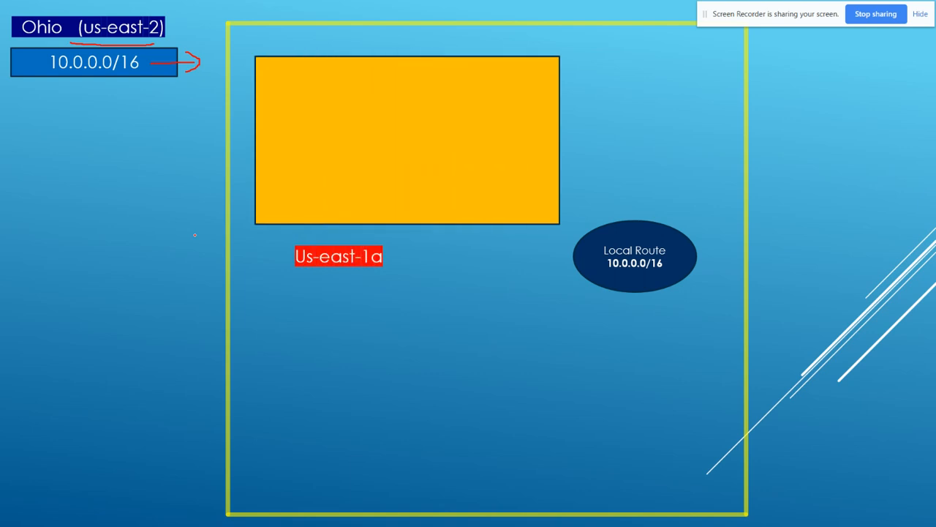
pyautogui.press('Right')
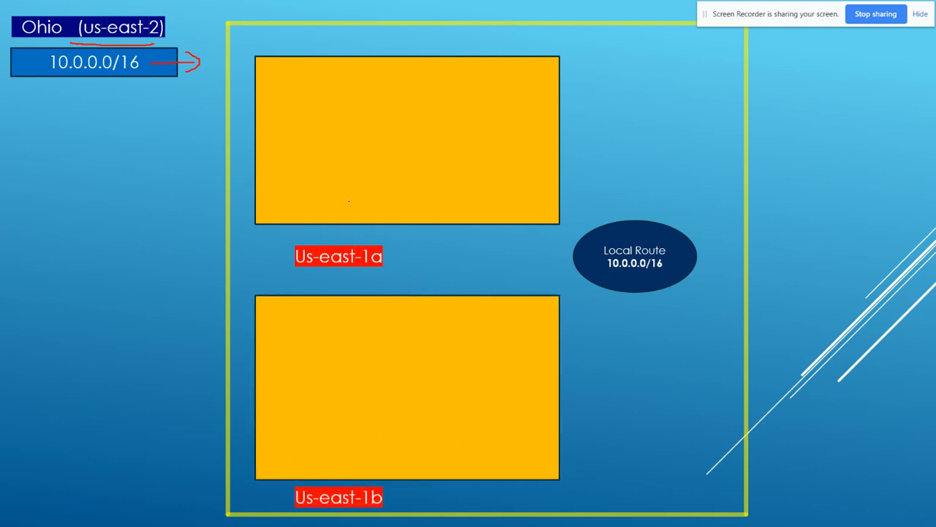
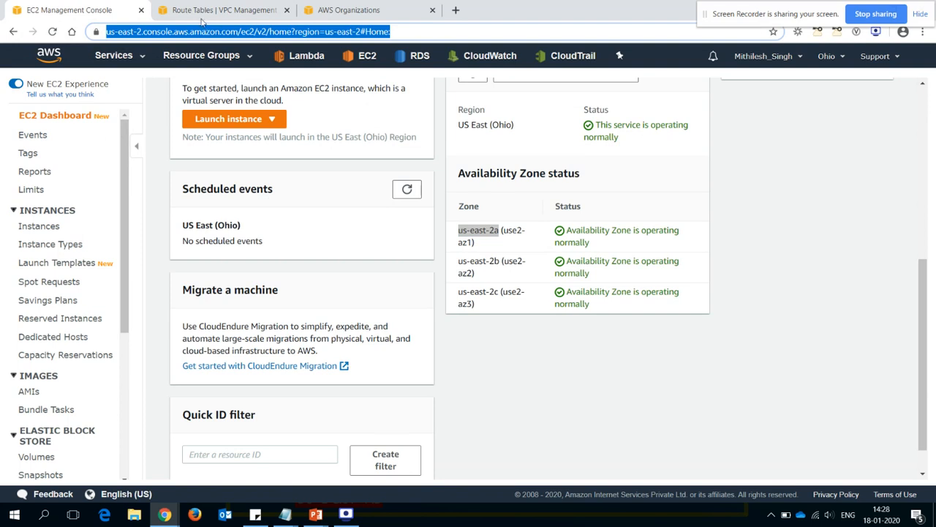
# - Start a new subnet in the VPC console and name it us-east-2a-dev-pri, copying the name from VPC Configuration.txt in Notepad
pyautogui.click(29, 203)
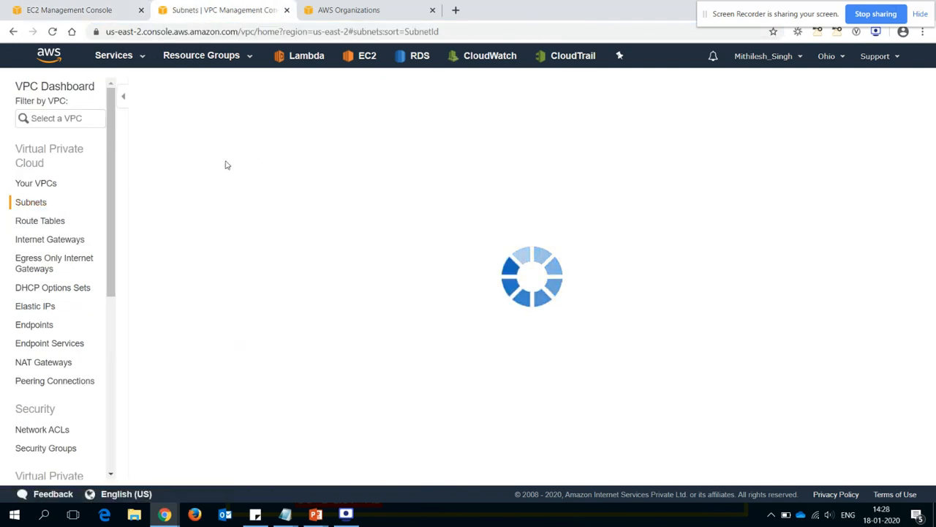
pyautogui.click(180, 91)
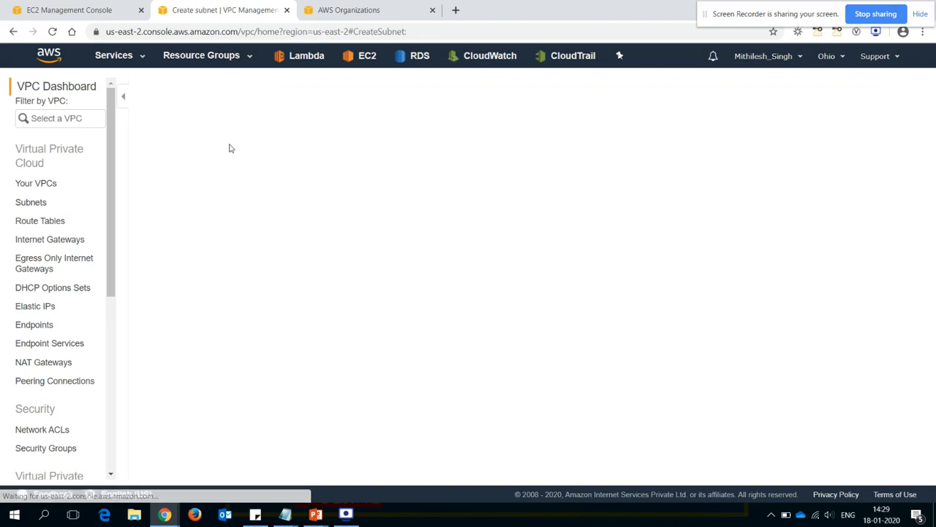
pyautogui.click(229, 169)
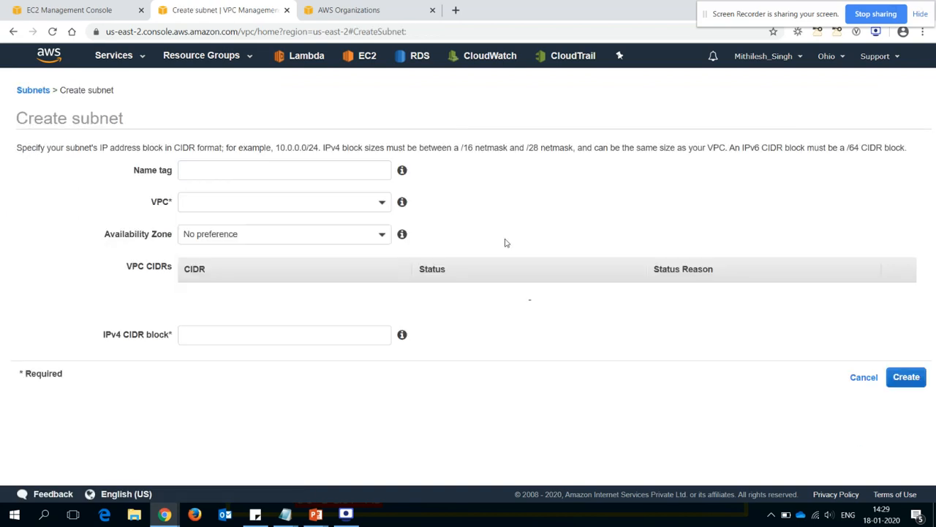
pyautogui.hotkey('alt', 'Tab')
pyautogui.moveTo(199, 142); pyautogui.dragTo(70, 143)
pyautogui.hotkey('ctrl', 'c')
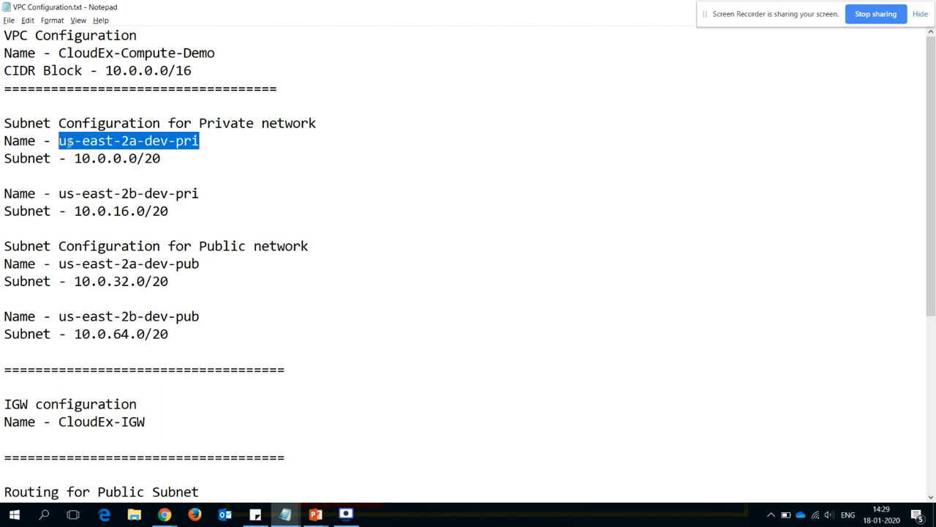
pyautogui.hotkey('alt', 'Tab')
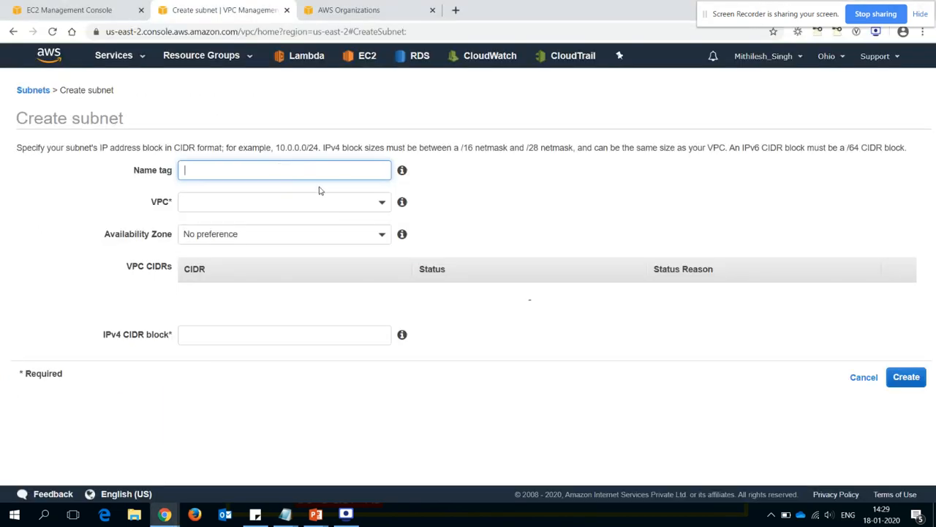
pyautogui.hotkey('ctrl', 'v')
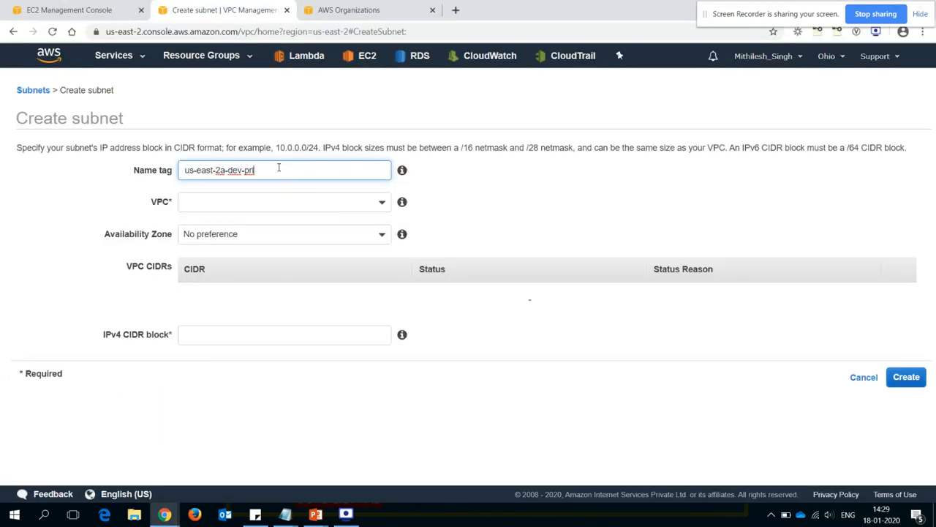
# - Assign the subnet to the CloudEx-Compute-Demo VPC and the us-east-2a availability zone
pyautogui.click(246, 198)
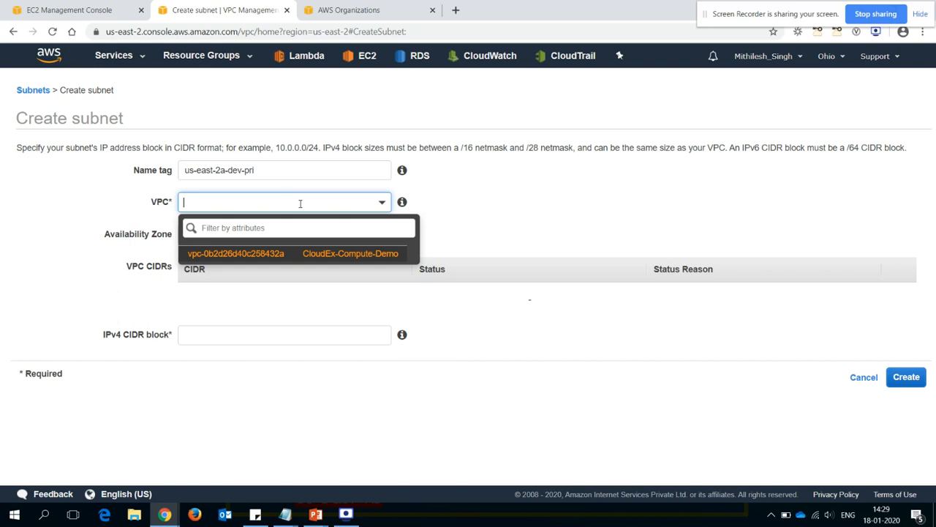
pyautogui.click(305, 254)
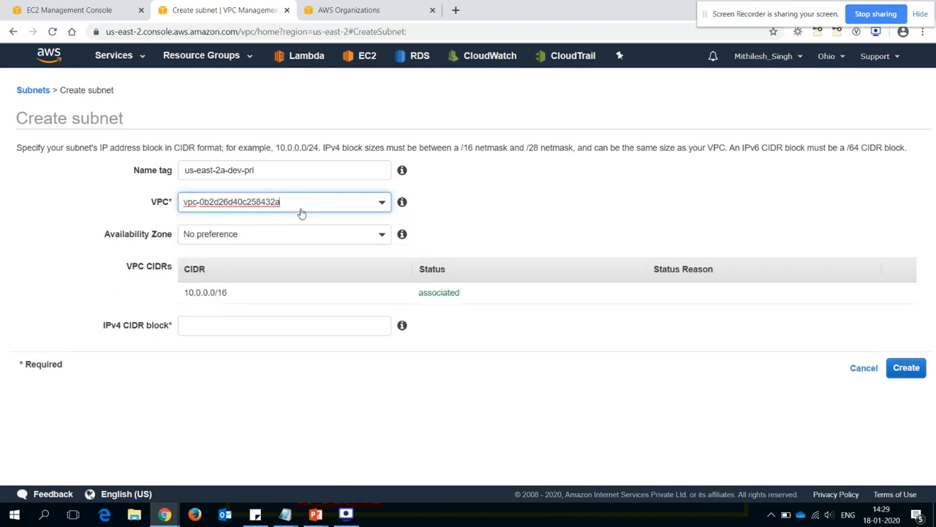
pyautogui.click(381, 205)
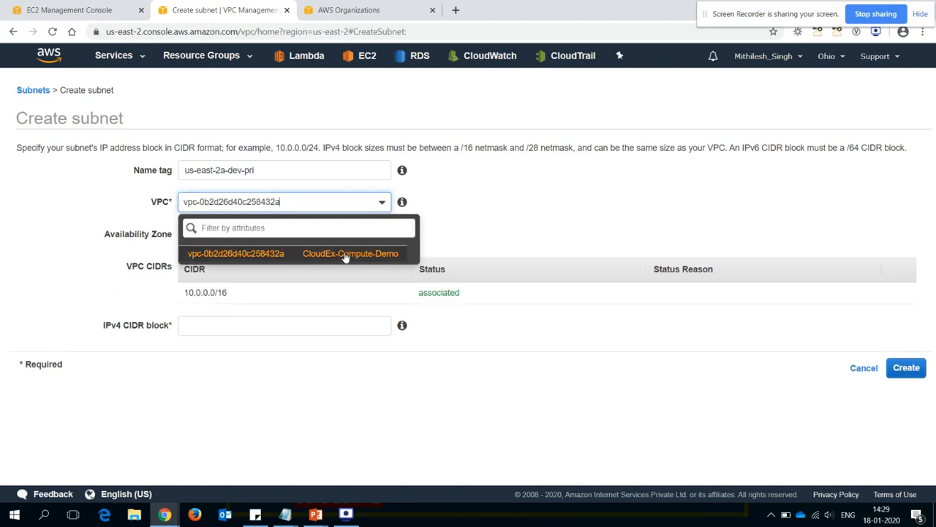
pyautogui.click(471, 223)
pyautogui.click(380, 234)
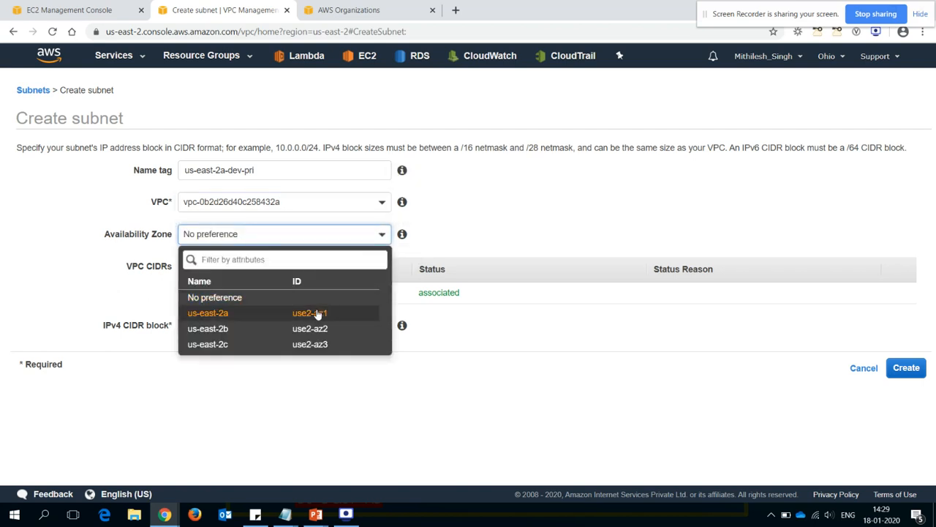
pyautogui.click(308, 314)
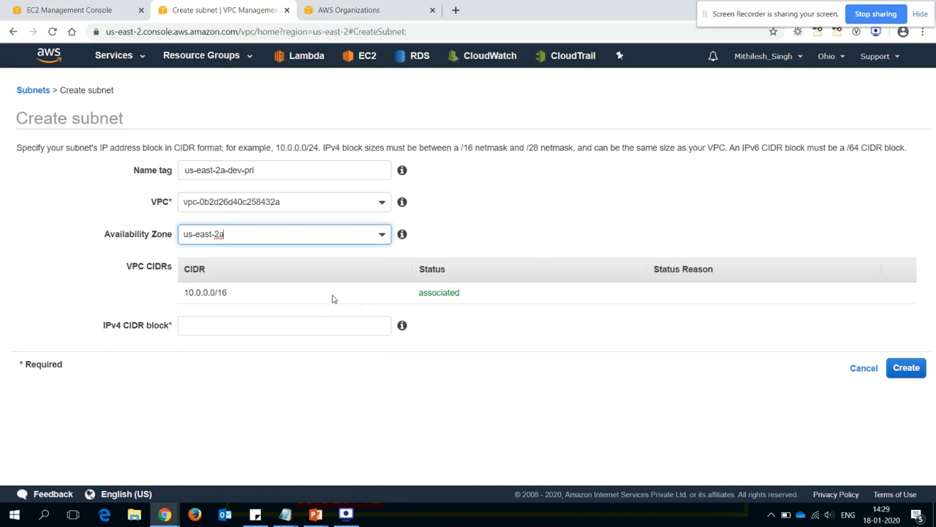
# - Check the planned range in the PowerPoint diagram, set the IPv4 CIDR block to 10.0.0.0/20, and create the subnet
pyautogui.hotkey('alt', 'Tab')
pyautogui.hotkey('alt', 'Tab')
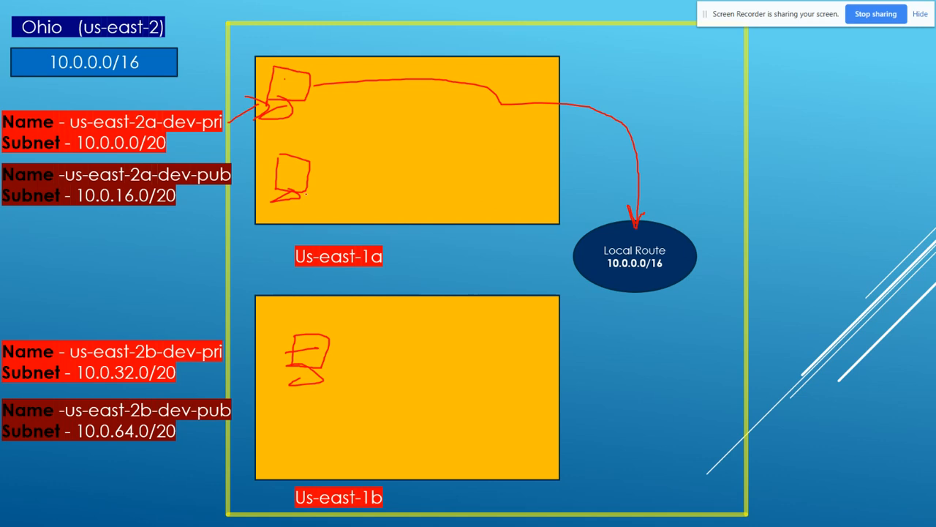
pyautogui.hotkey('alt', 'Tab')
pyautogui.hotkey('alt', 'Tab')
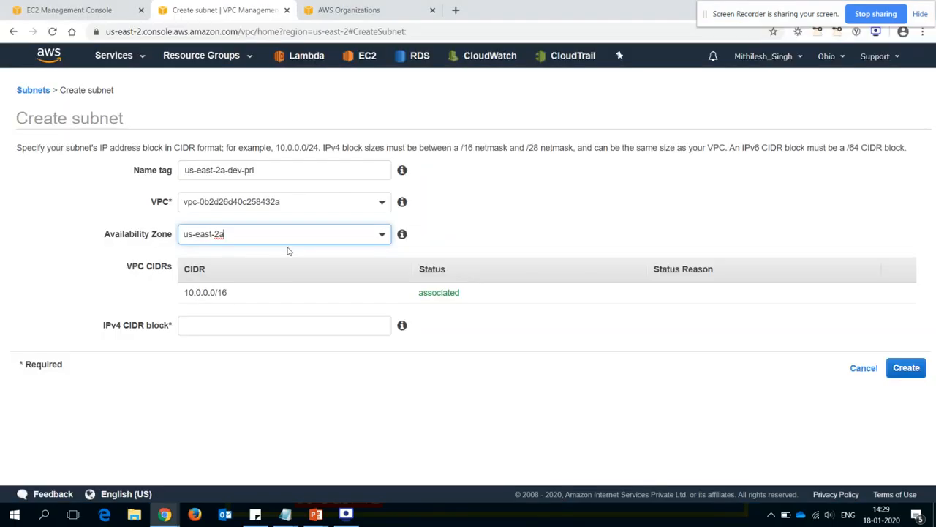
pyautogui.click(208, 326)
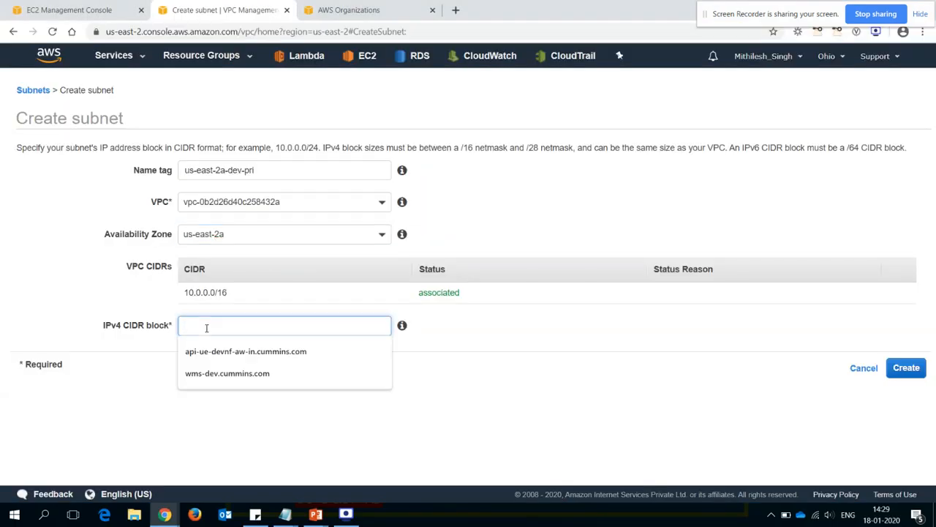
pyautogui.write('10.0.0')
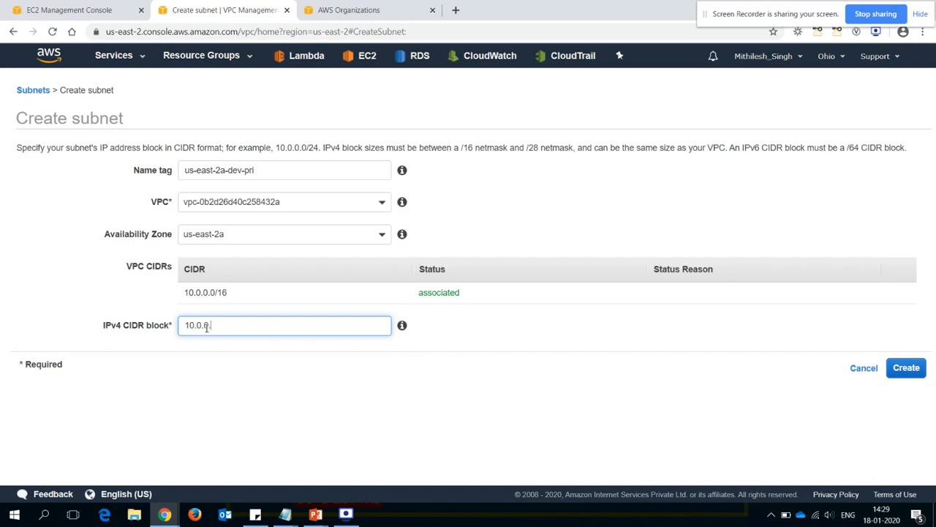
pyautogui.write('.0/20')
pyautogui.click(331, 396)
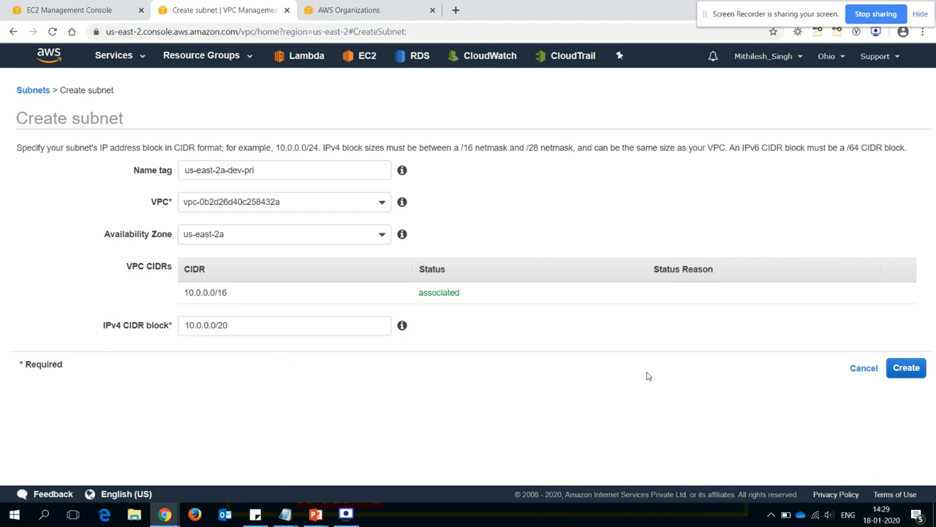
pyautogui.click(901, 373)
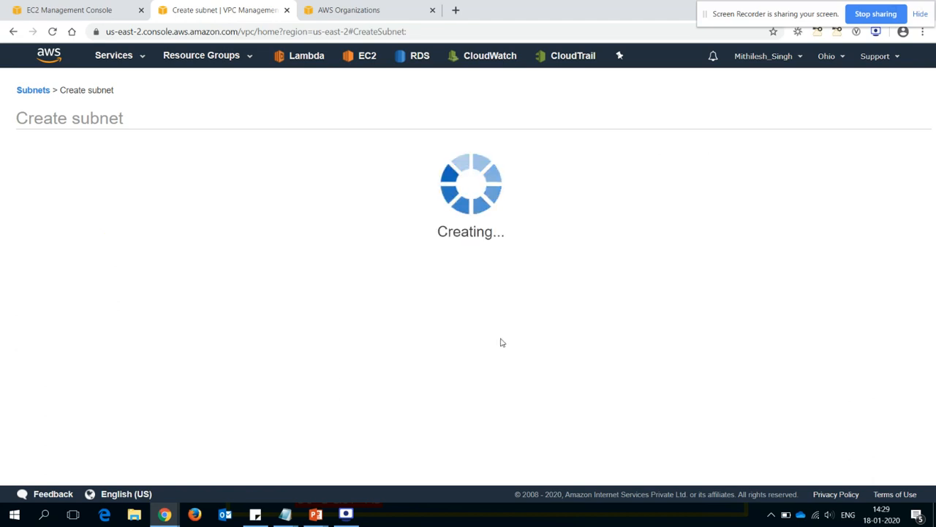
pyautogui.click(564, 228)
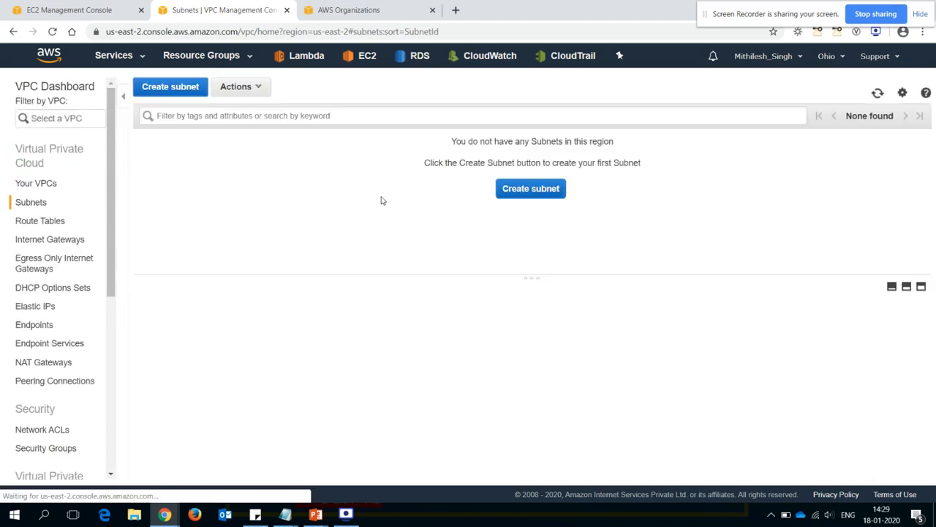
# - Start another subnet named us-east-2a-dev-pub in the CloudEx-Compute-Demo VPC
pyautogui.click(180, 90)
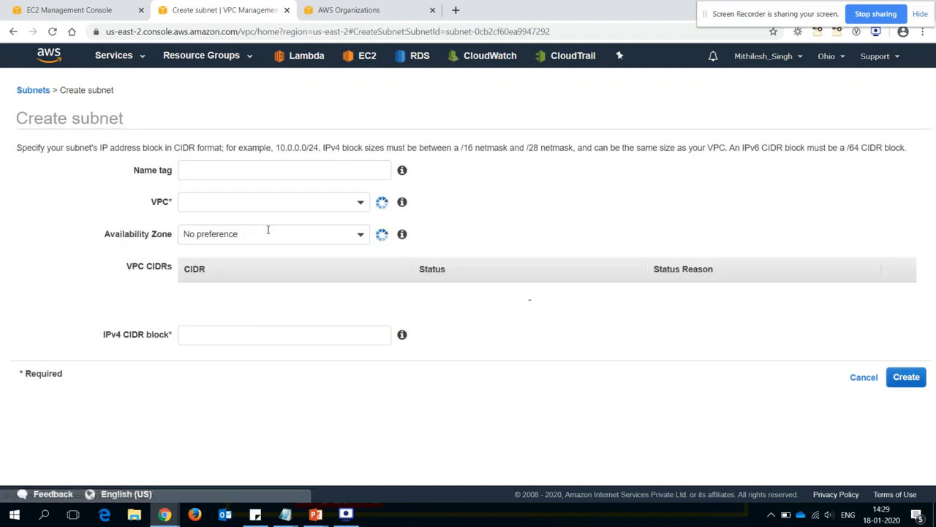
pyautogui.click(250, 169)
pyautogui.write('us-east-2a-dev-pri')
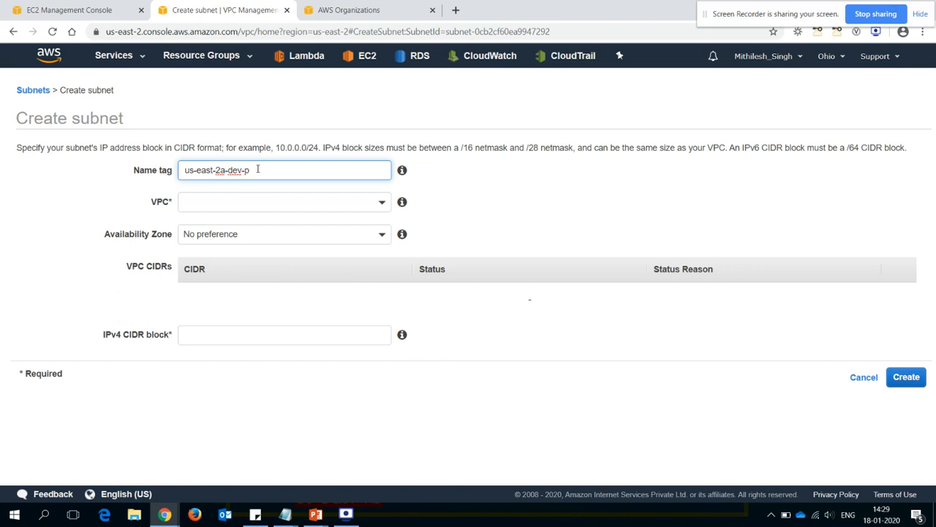
pyautogui.click(233, 203)
pyautogui.click(251, 250)
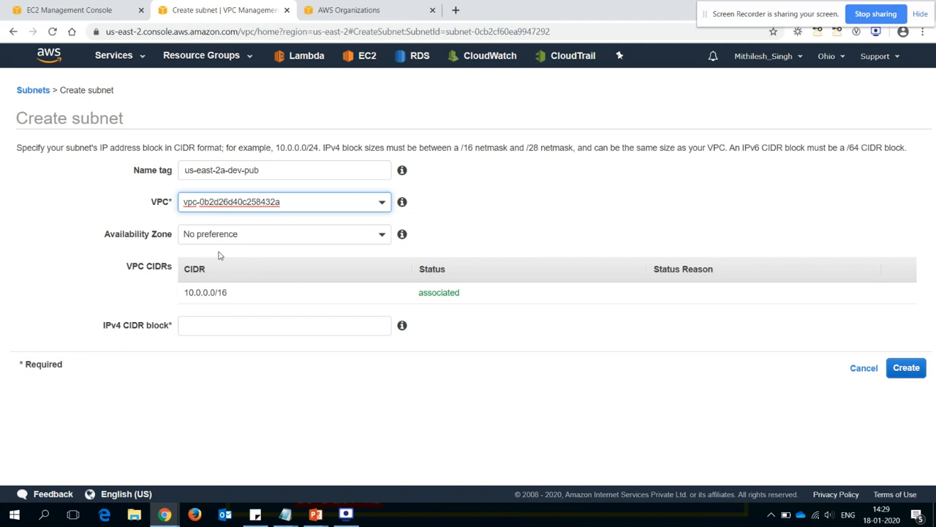
# - Set the public subnet's availability zone to us-east-2a and its IPv4 CIDR block to 10.0.16.0/20, and create it
pyautogui.click(246, 234)
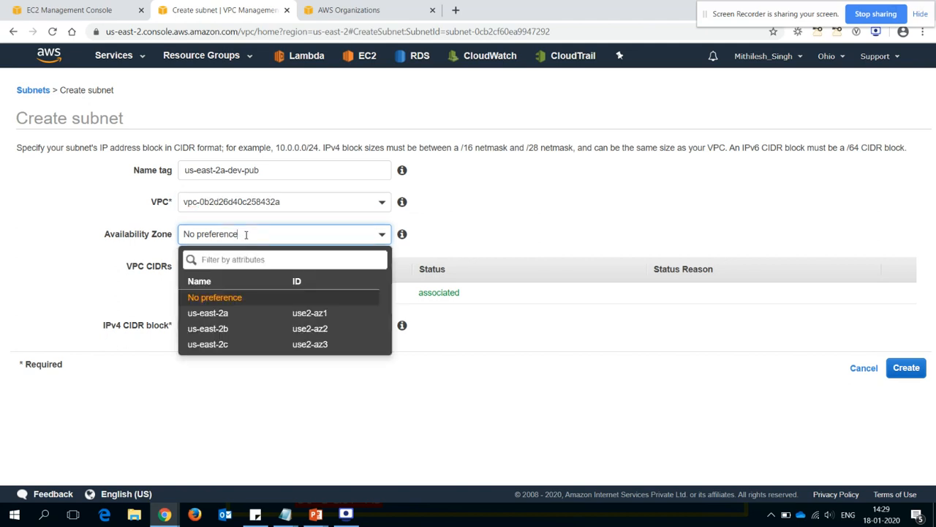
pyautogui.click(218, 314)
pyautogui.click(197, 327)
pyautogui.write('10.0.16.0/20')
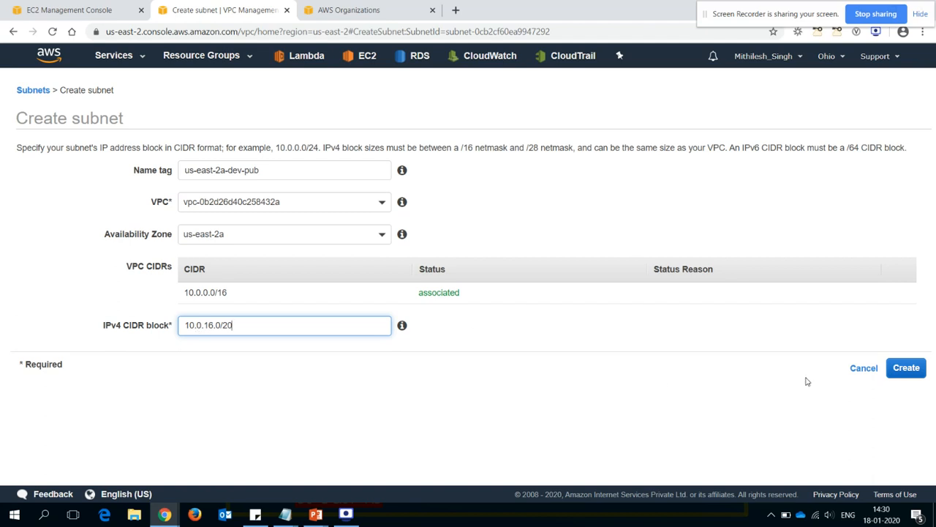
pyautogui.click(905, 369)
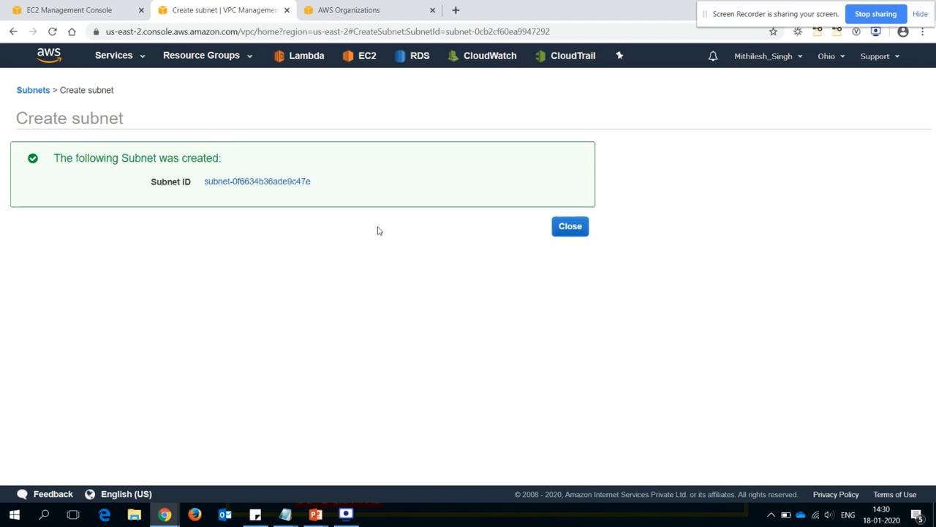
pyautogui.click(569, 228)
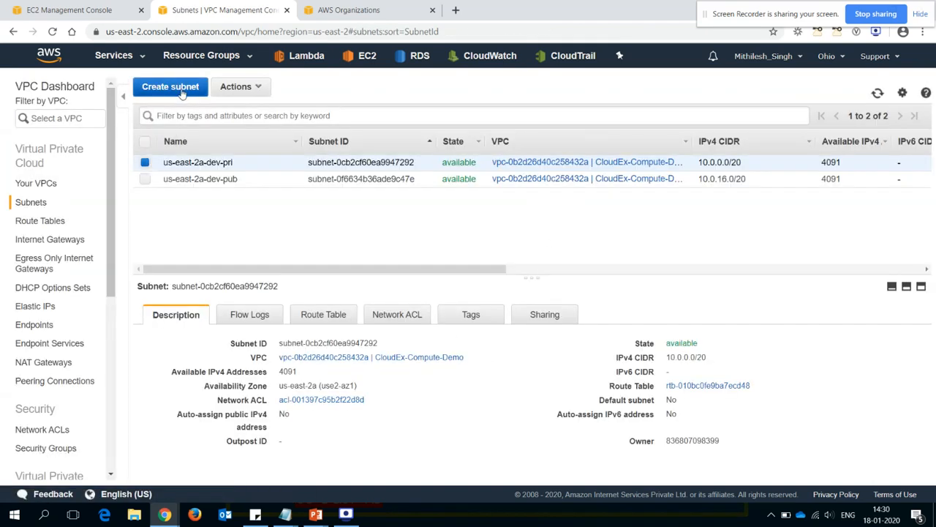
# - Start a third subnet named us-east-2b-dev-pri in the CloudEx-Compute-Demo VPC
pyautogui.click(183, 88)
pyautogui.click(249, 167)
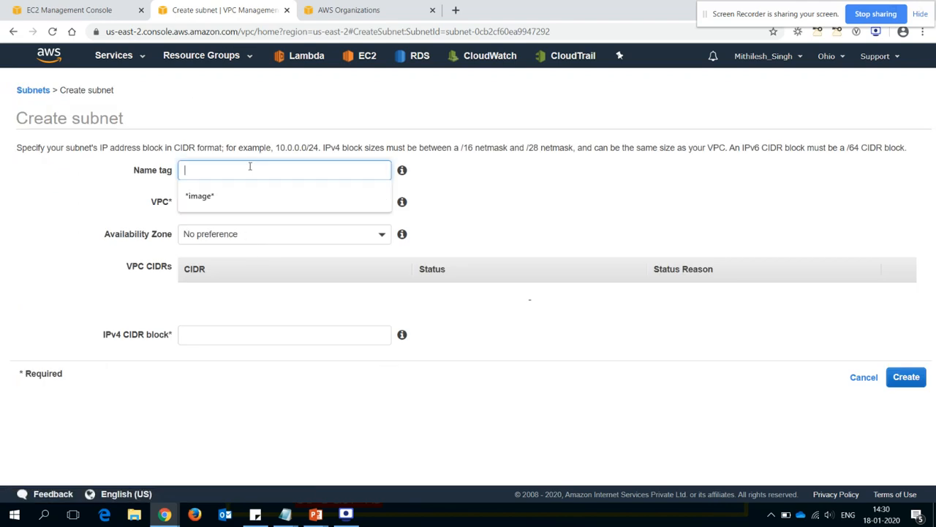
pyautogui.write('us-east-2a-dev-pri')
pyautogui.press('BackSpace')
pyautogui.write('b')
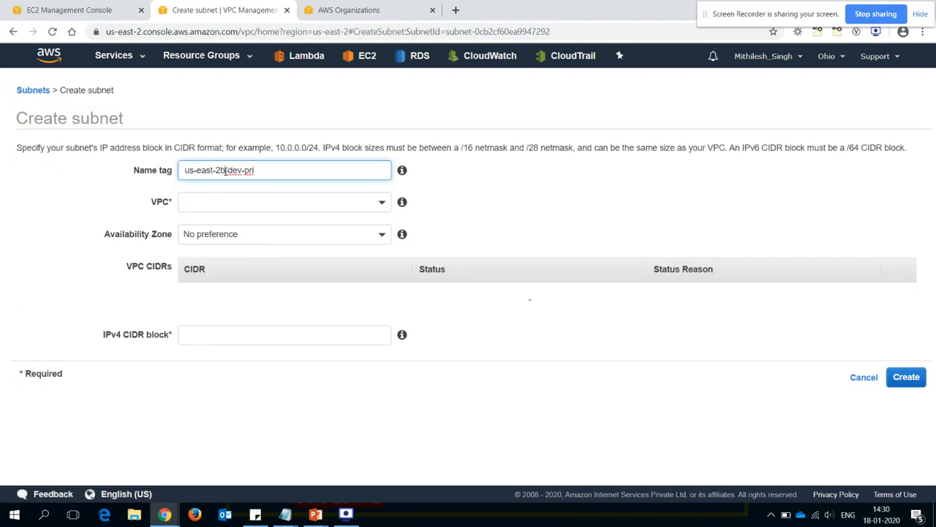
pyautogui.click(242, 206)
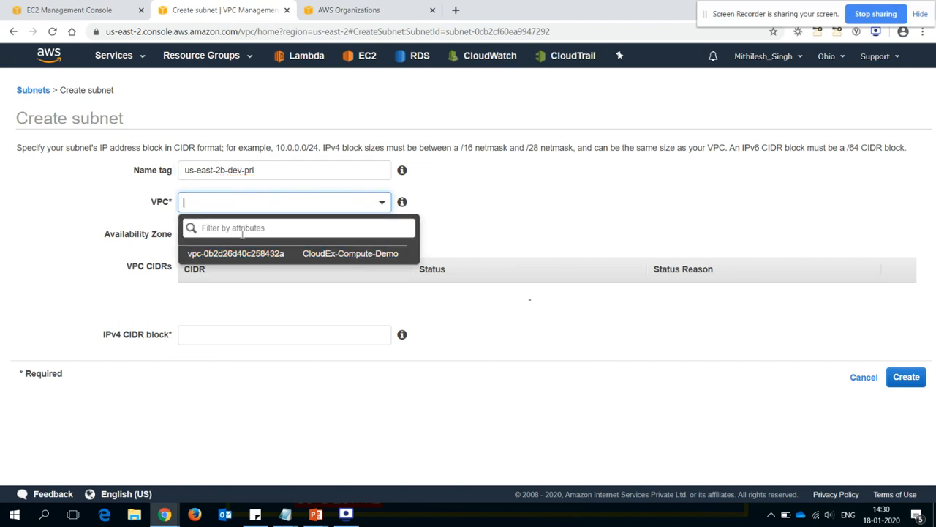
pyautogui.click(251, 255)
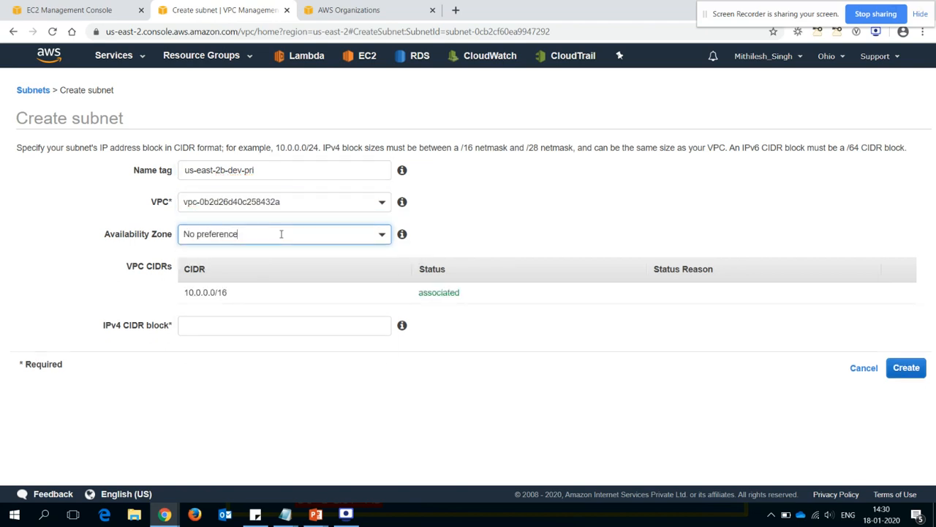
# - Set the availability zone to us-east-2b and the IPv4 CIDR block to 10.0.32.0/20, checking the range against the PowerPoint diagram
pyautogui.click(267, 236)
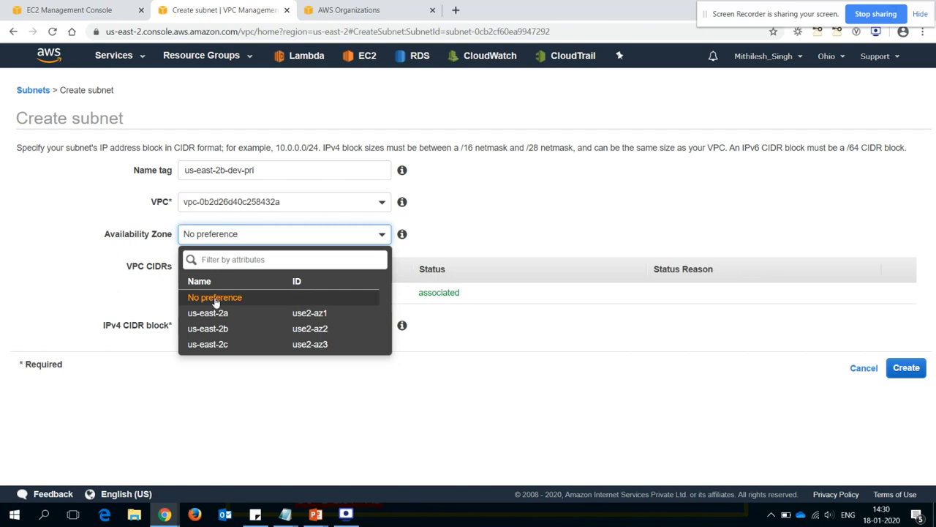
pyautogui.click(212, 331)
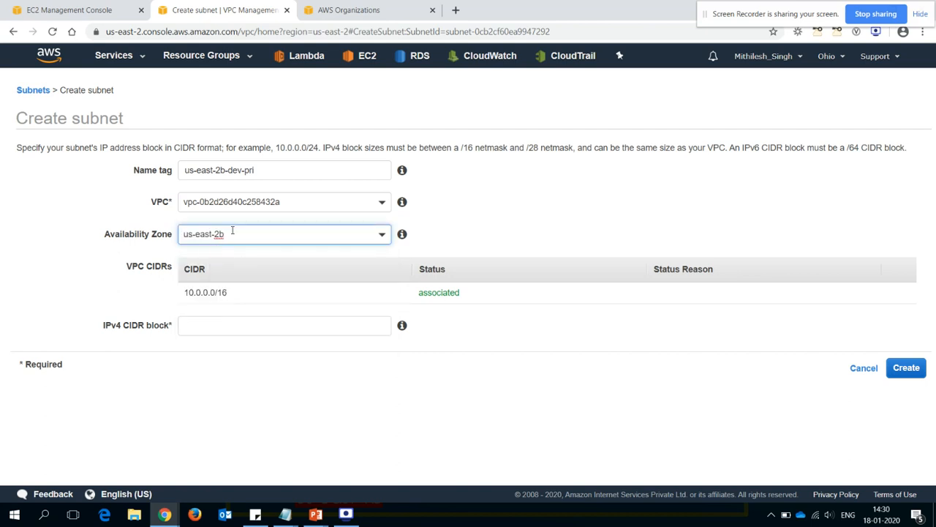
pyautogui.click(213, 331)
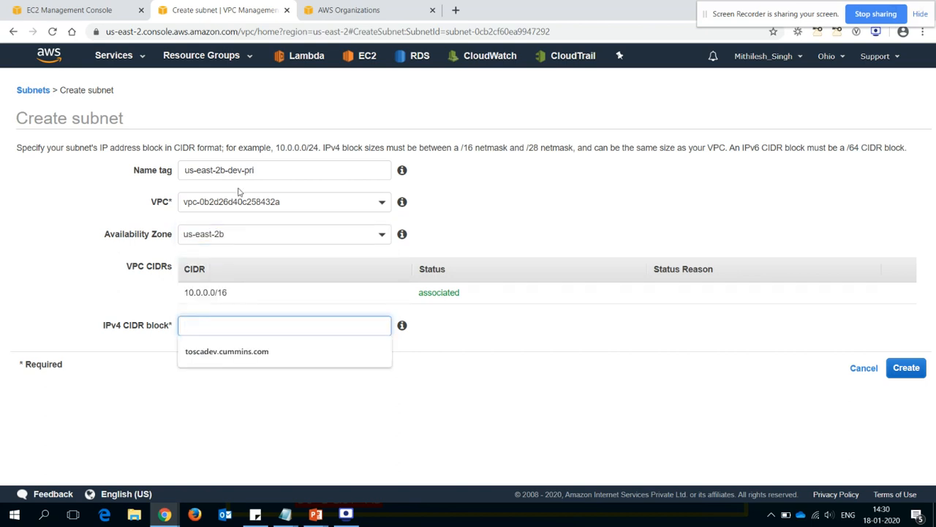
pyautogui.write('10')
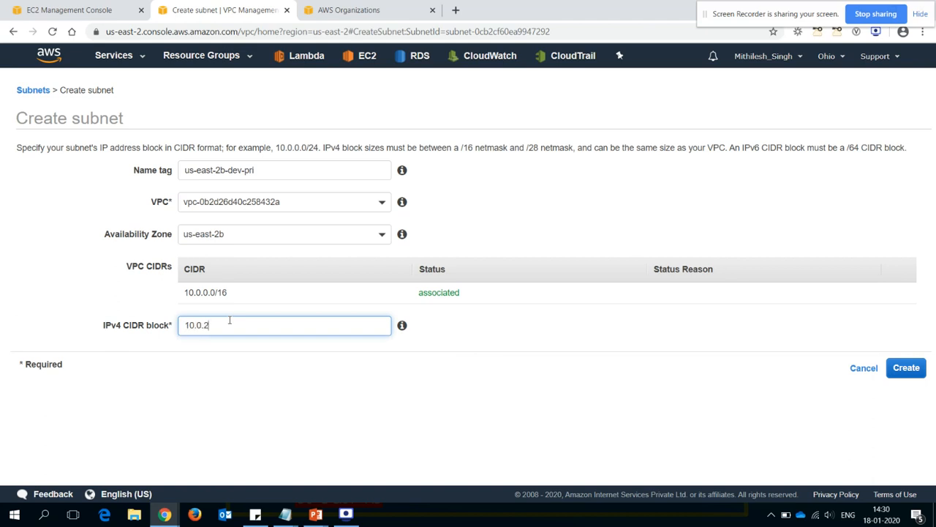
pyautogui.write('.0.32.0/20')
pyautogui.hotkey('alt', 'Tab')
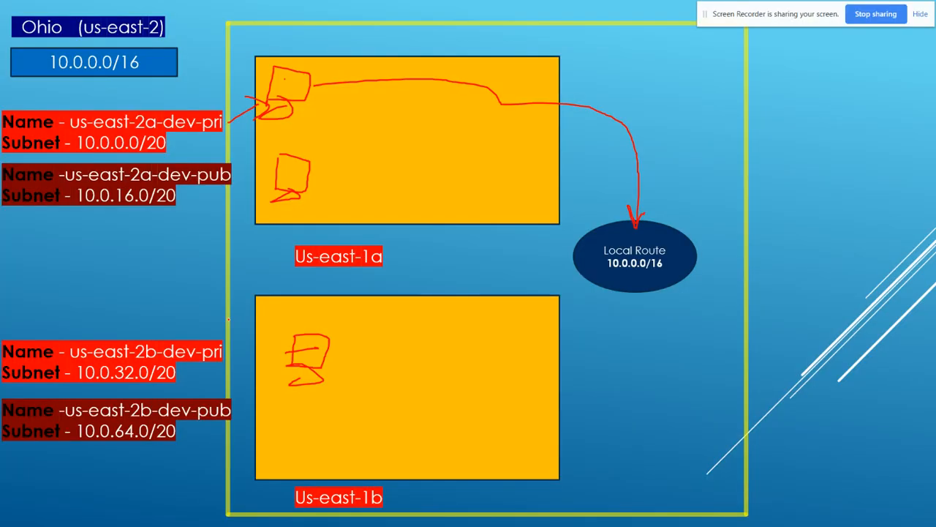
pyautogui.hotkey('alt', 'Tab')
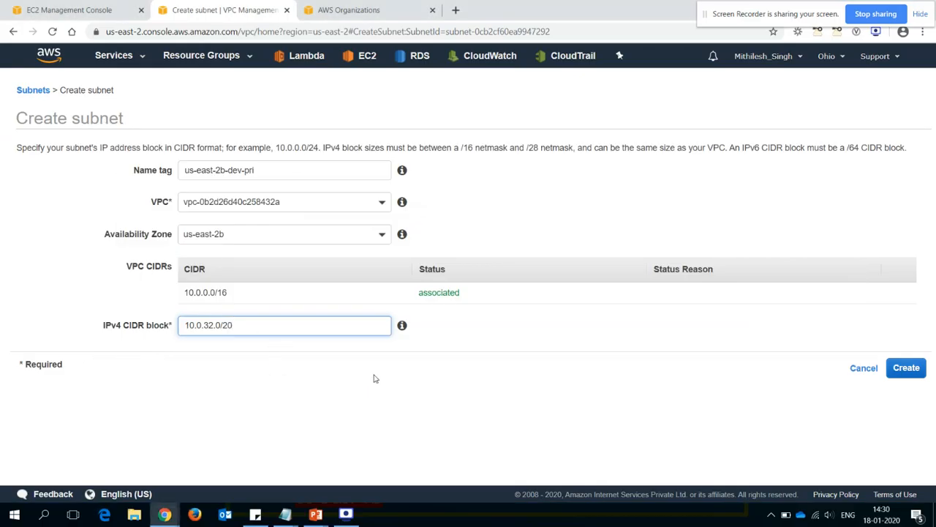
# - Create the us-east-2b-dev-pri subnet, and start a fourth subnet named us-east-2b-dev-pub in the CloudEx-Compute-Demo VPC
pyautogui.click(908, 373)
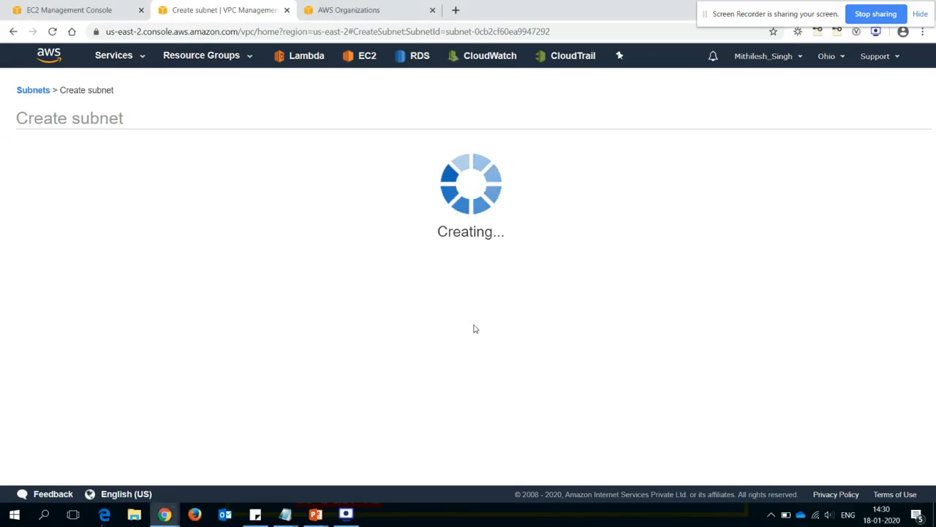
pyautogui.click(557, 228)
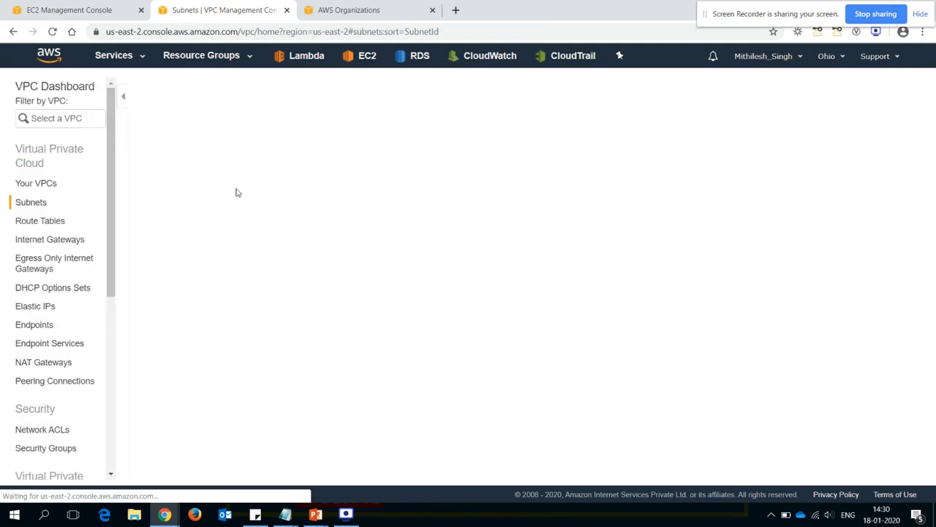
pyautogui.click(183, 90)
pyautogui.click(226, 170)
pyautogui.write('us-east-2a-dev-pri')
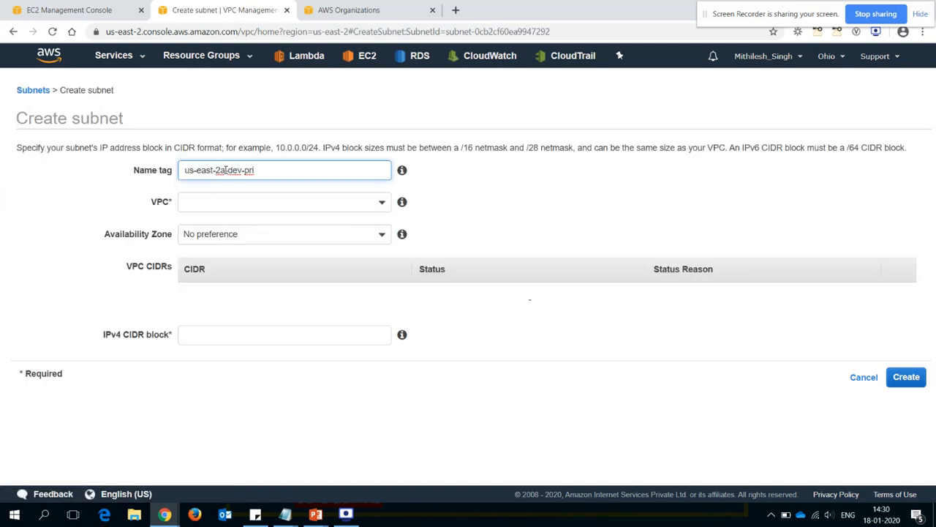
pyautogui.press('BackSpace')
pyautogui.write('b')
pyautogui.click(244, 201)
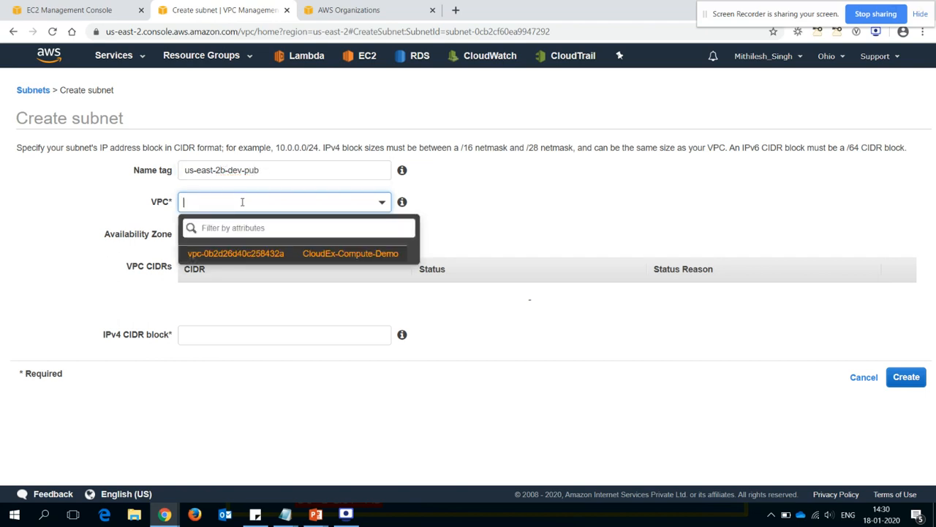
pyautogui.click(252, 256)
# - Set the availability zone to us-east-2b and the IPv4 CIDR block to 10.0.64.0/20, check it against the PowerPoint diagram, and create the subnet
pyautogui.click(300, 235)
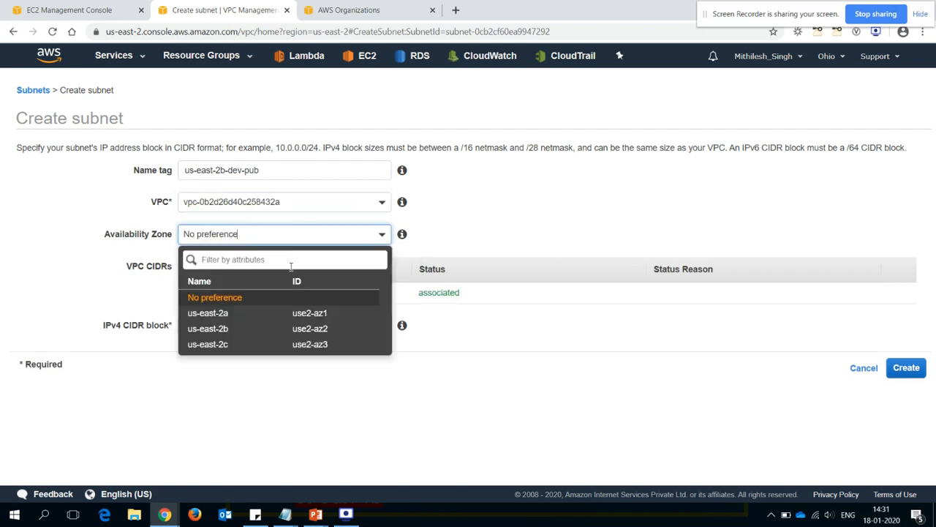
pyautogui.click(231, 330)
pyautogui.click(229, 327)
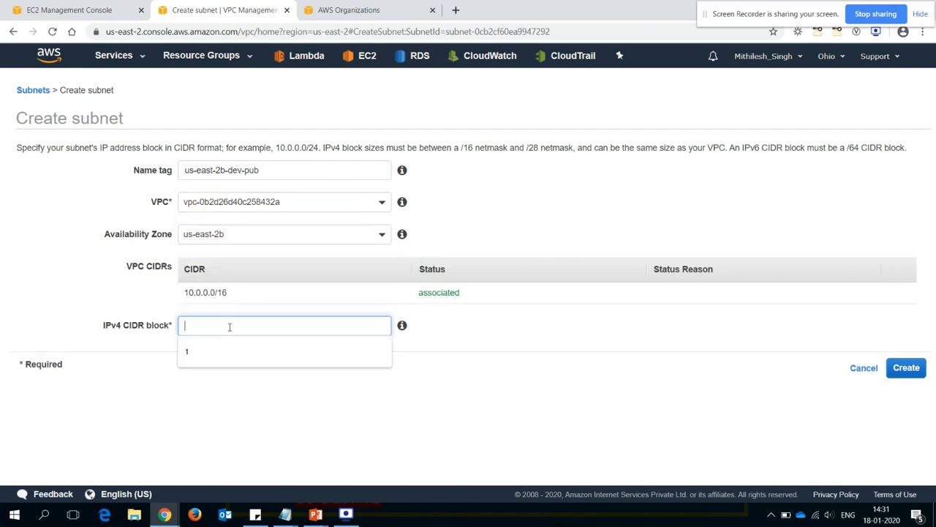
pyautogui.write('10.0.64.0/')
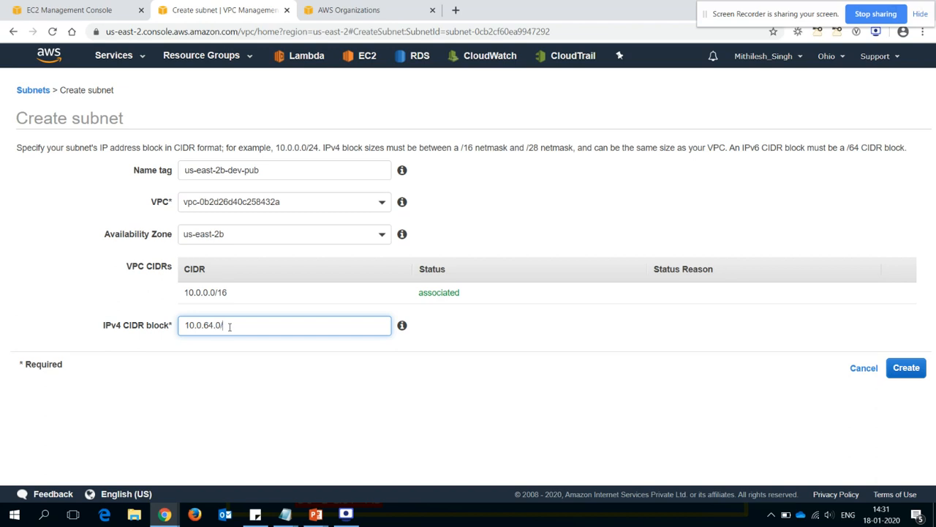
pyautogui.hotkey('alt', 'Tab')
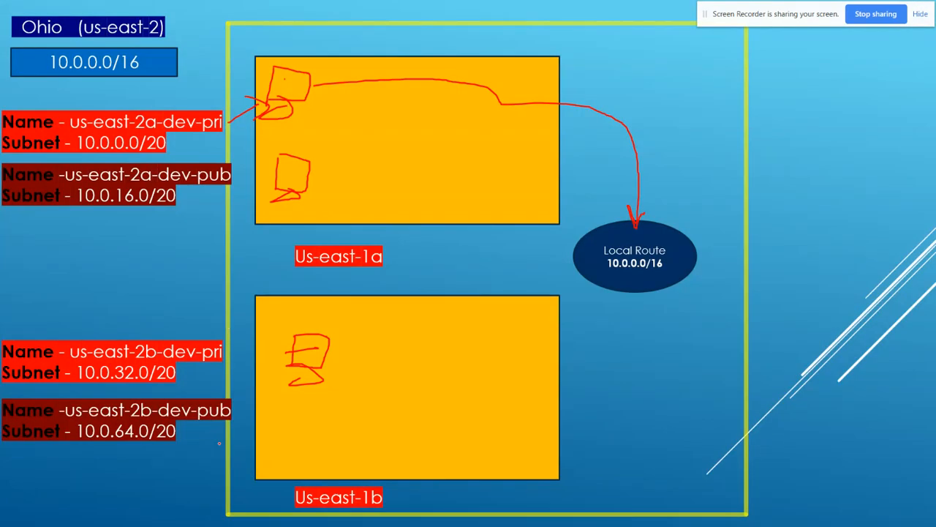
pyautogui.hotkey('alt', 'Tab')
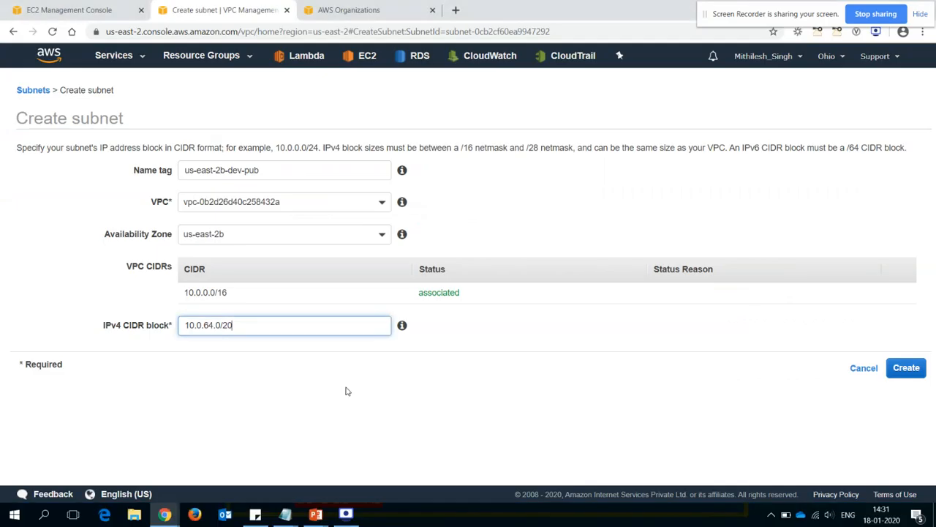
pyautogui.click(906, 370)
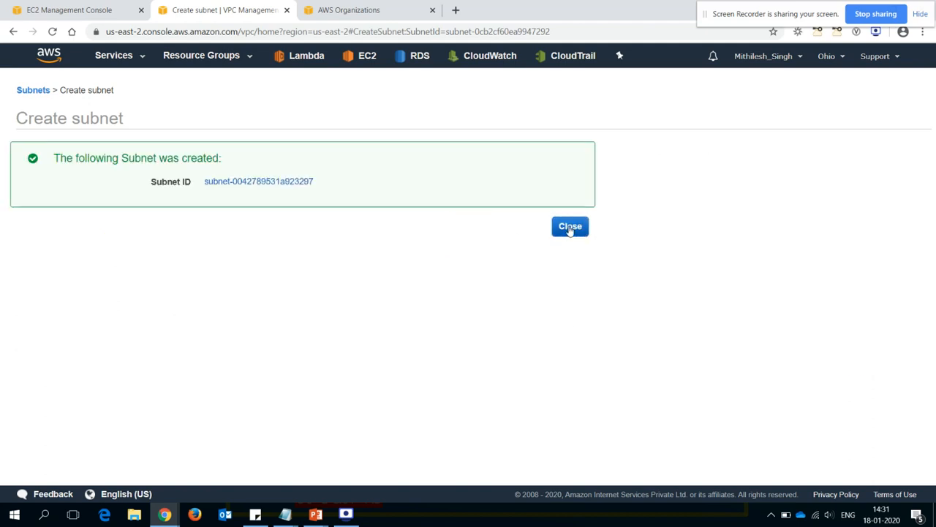
pyautogui.click(570, 227)
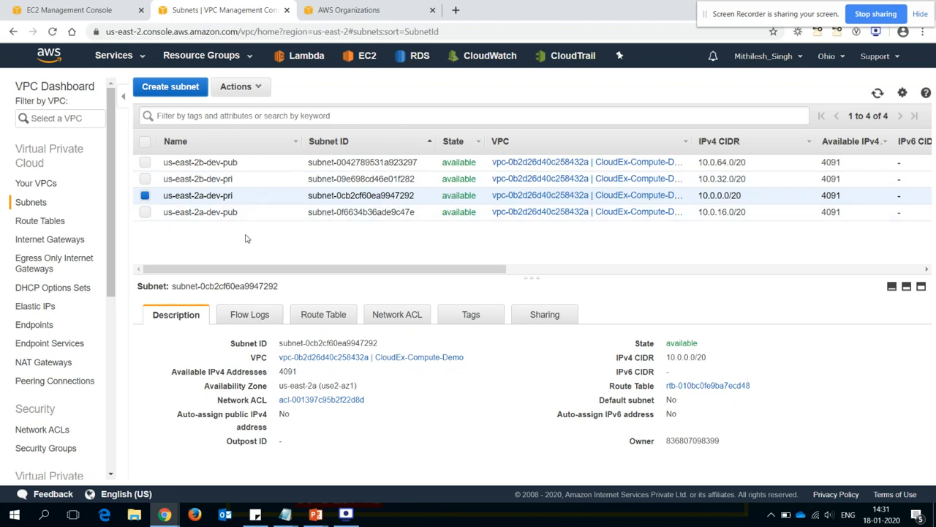
# - Review the VPC list and the subnet list, and show the details of the us-east-2b-dev-pub subnet
pyautogui.click(34, 187)
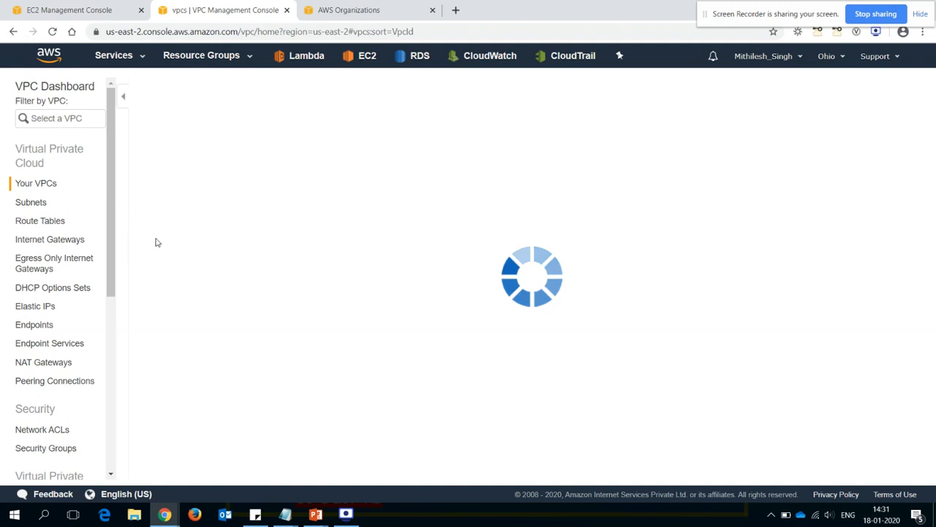
pyautogui.click(35, 205)
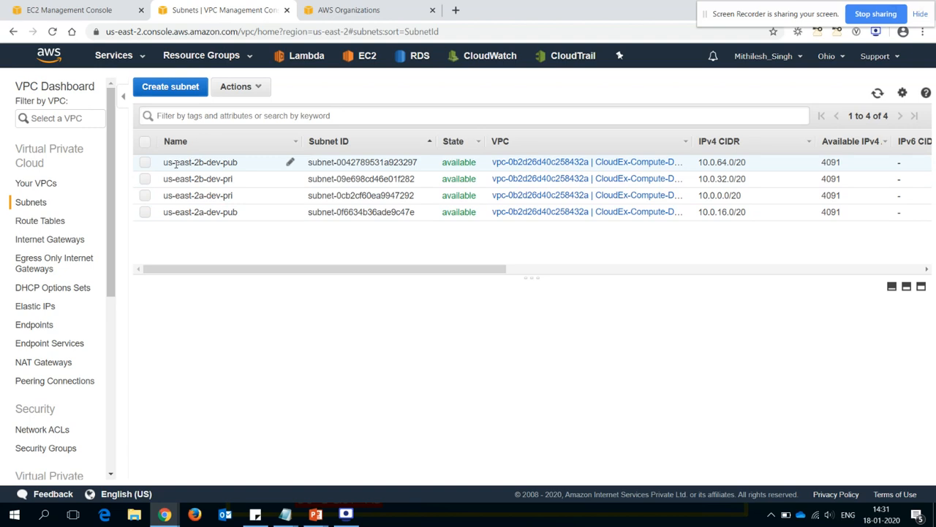
pyautogui.click(210, 162)
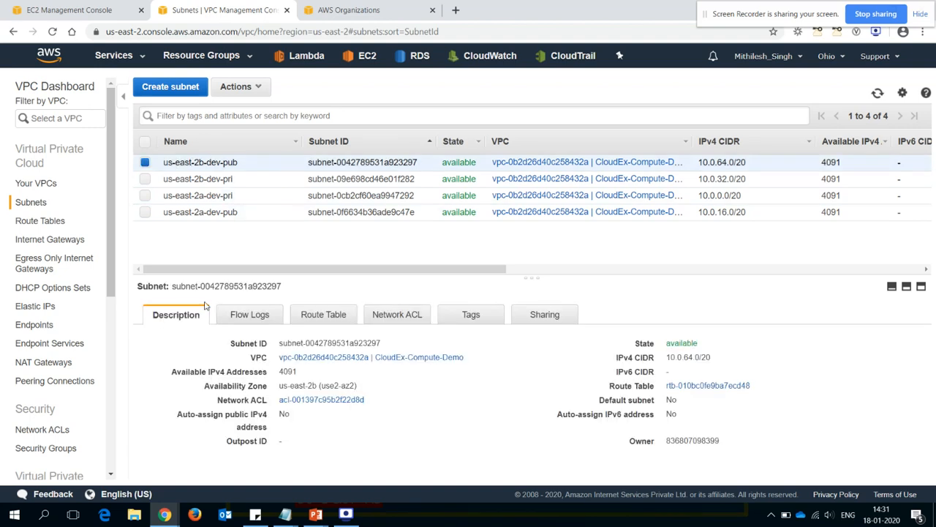